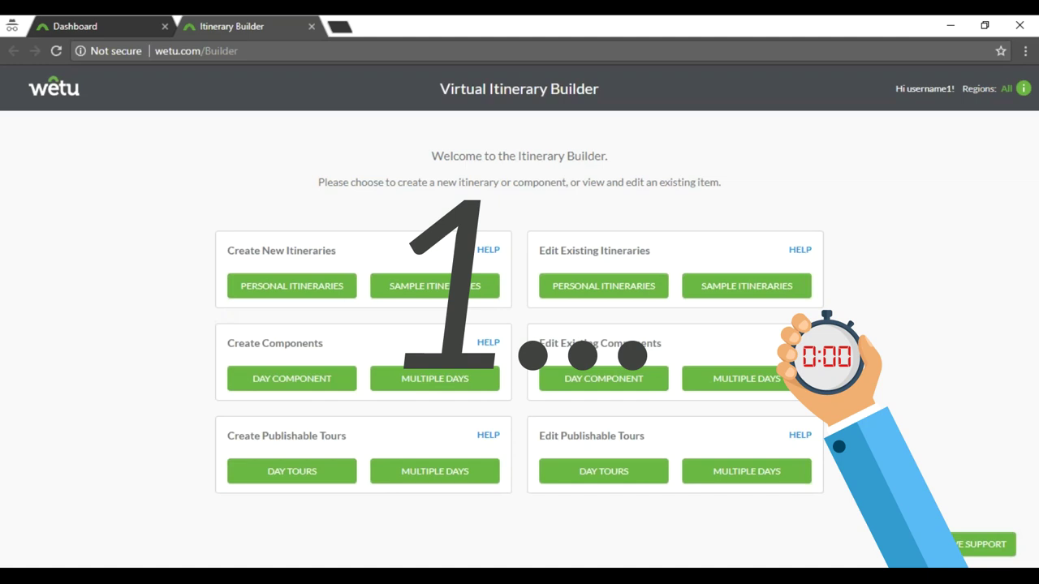
Create a new personal itinerary named "5 minute madness"
{"action": "left_click", "coordinate": [316, 293]}
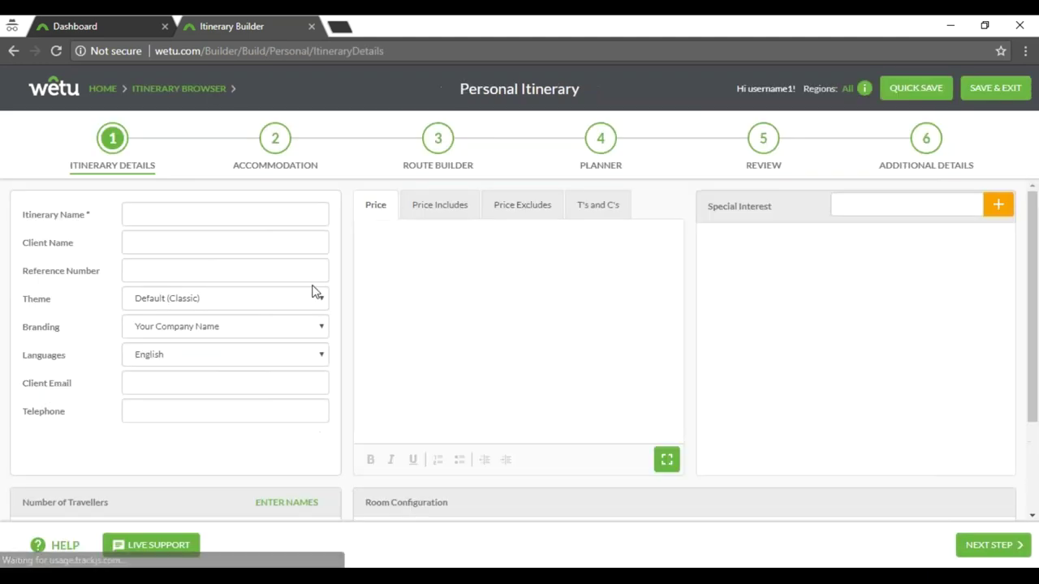
{"action": "type", "text": "5 m"}
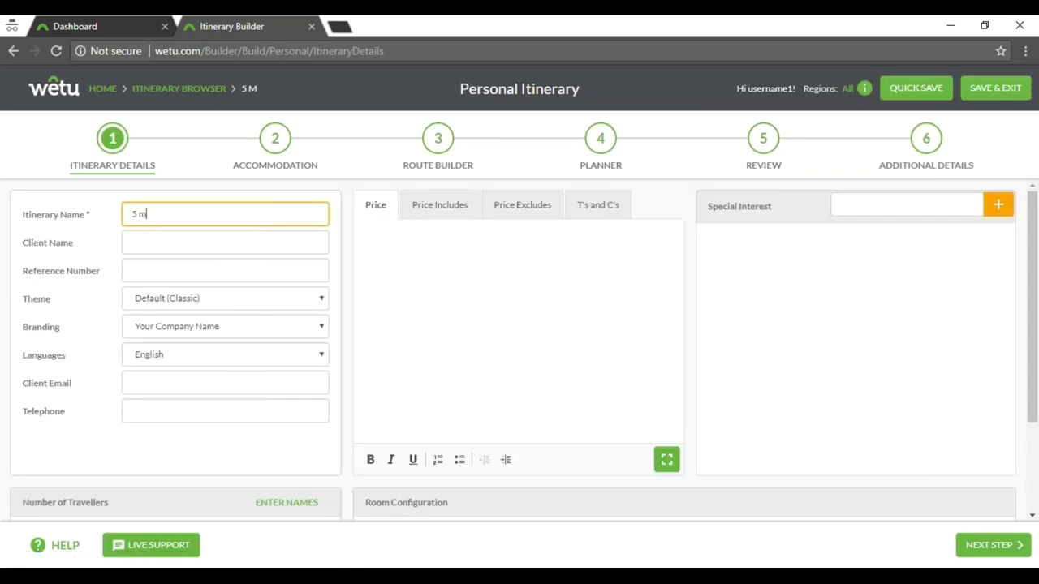
{"action": "type", "text": "inute madness"}
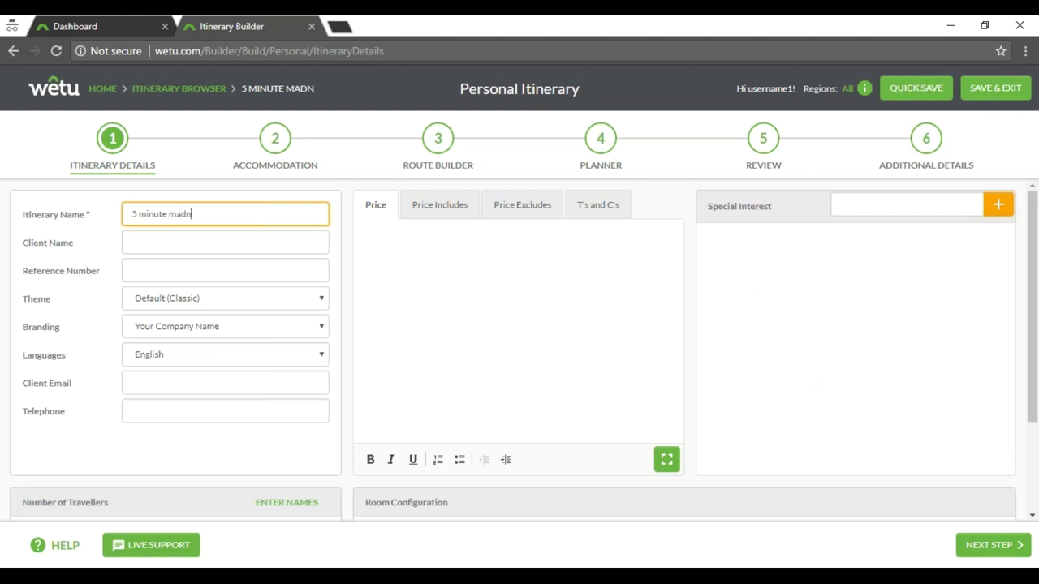
Enter the price as "USD 500 per person" and list accommodation among the price inclusions
{"action": "left_click", "coordinate": [522, 272]}
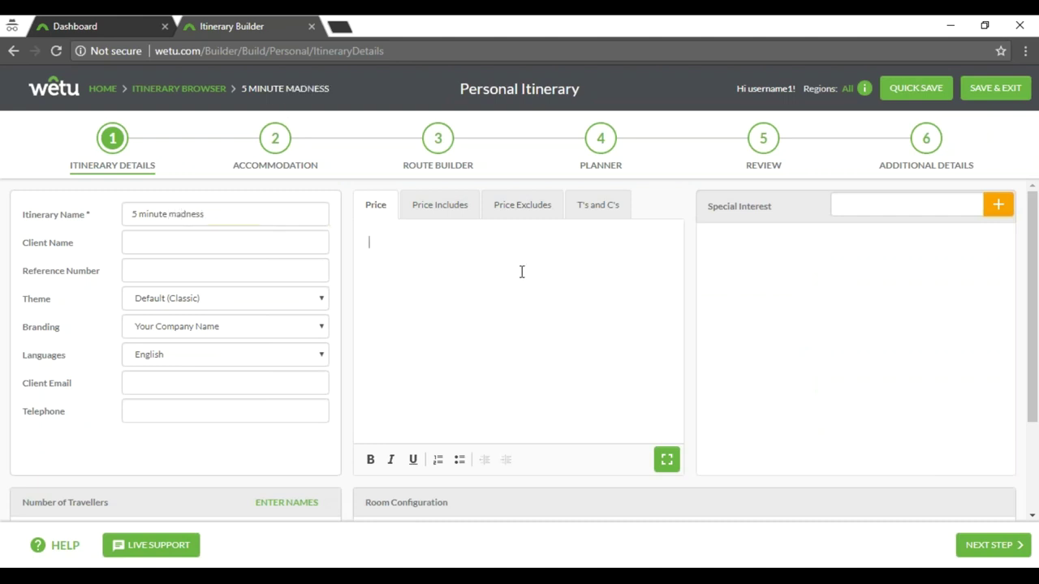
{"action": "type", "text": "USD 500 per person"}
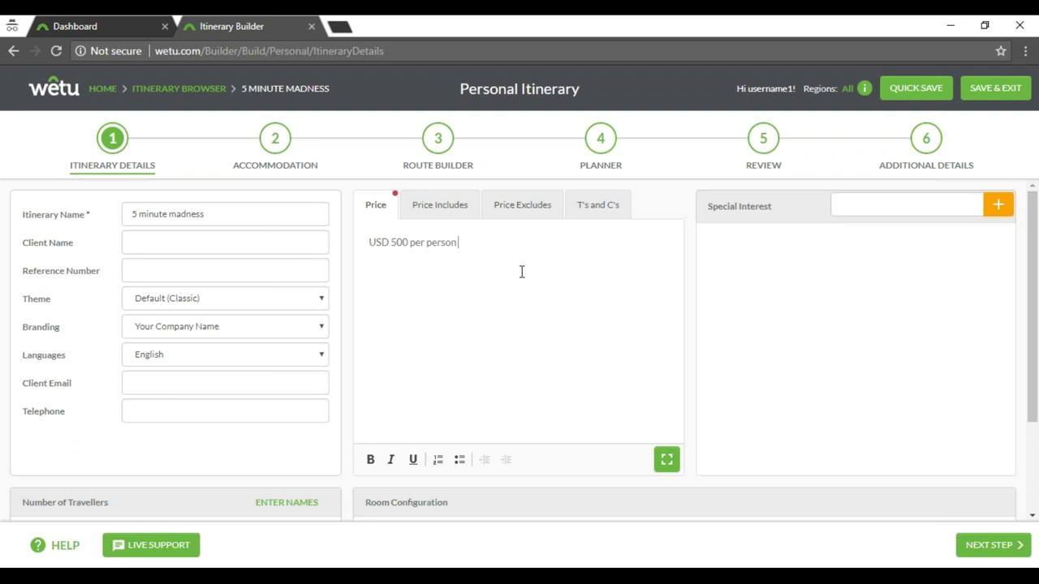
{"action": "left_click", "coordinate": [448, 213]}
{"action": "left_click", "coordinate": [452, 271]}
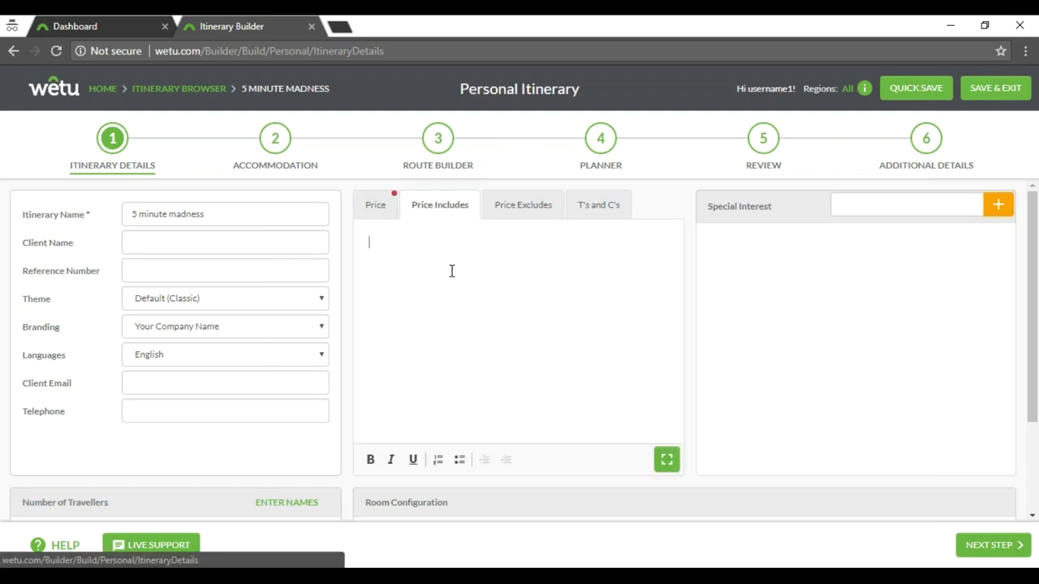
{"action": "type", "text": "accommodation, me"}
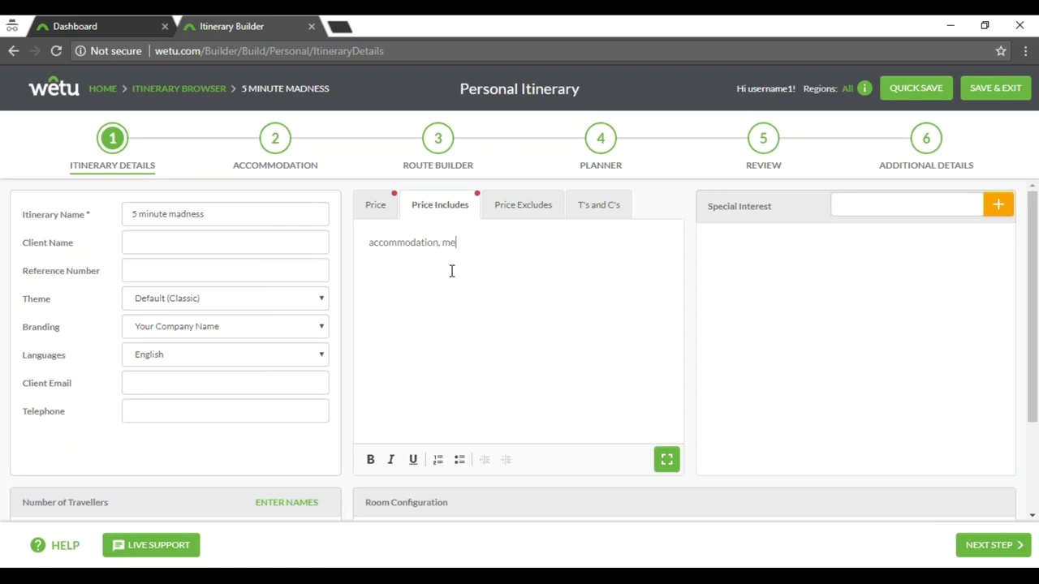
{"action": "type", "text": "cified"}
Enter "International Flights and gratuities" as the price exclusions
{"action": "left_click", "coordinate": [532, 204]}
{"action": "type", "text": "Inte"}
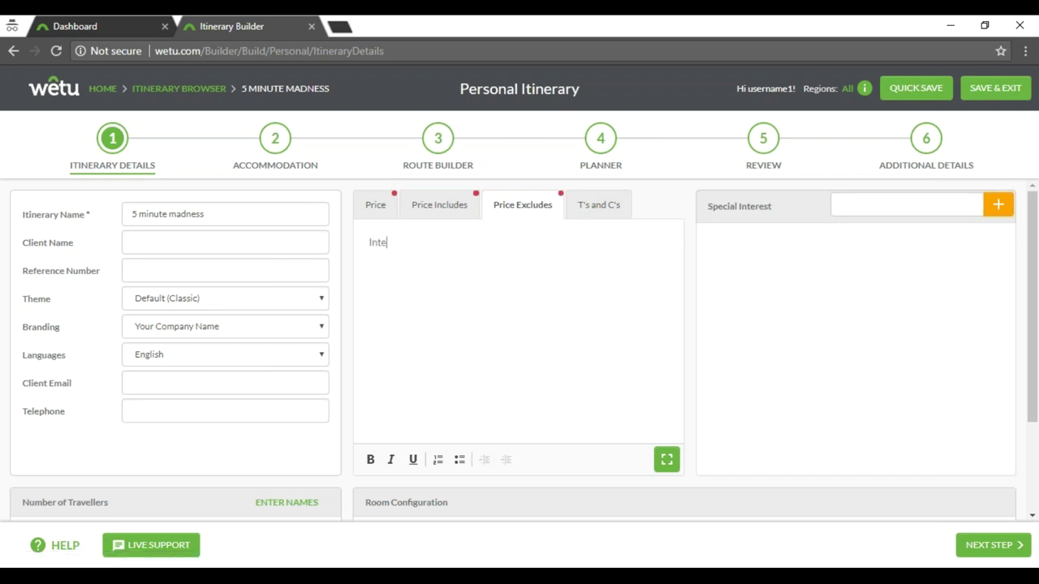
{"action": "type", "text": "rnational Flights"}
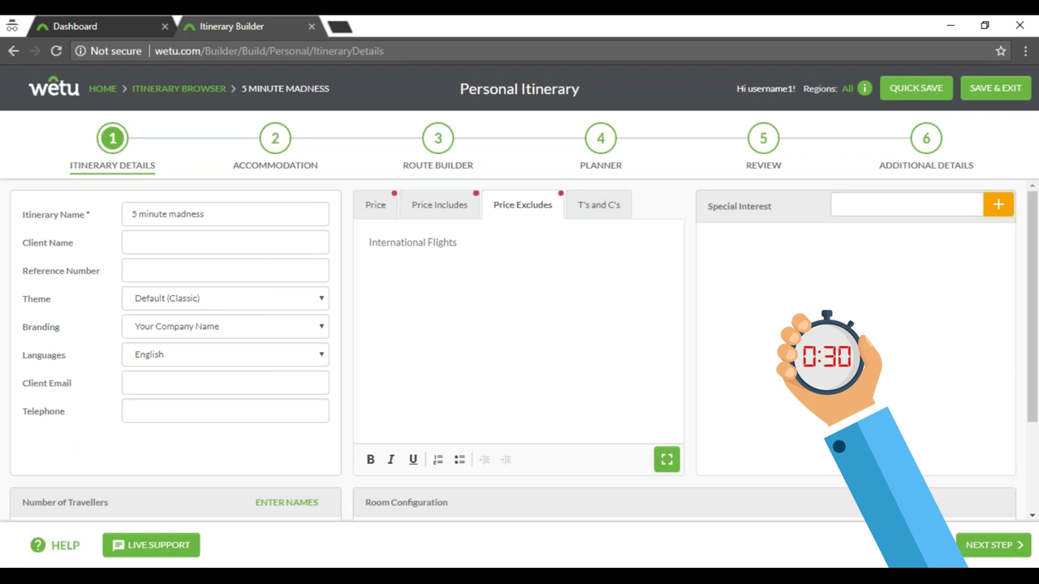
{"action": "type", "text": " and gratuities"}
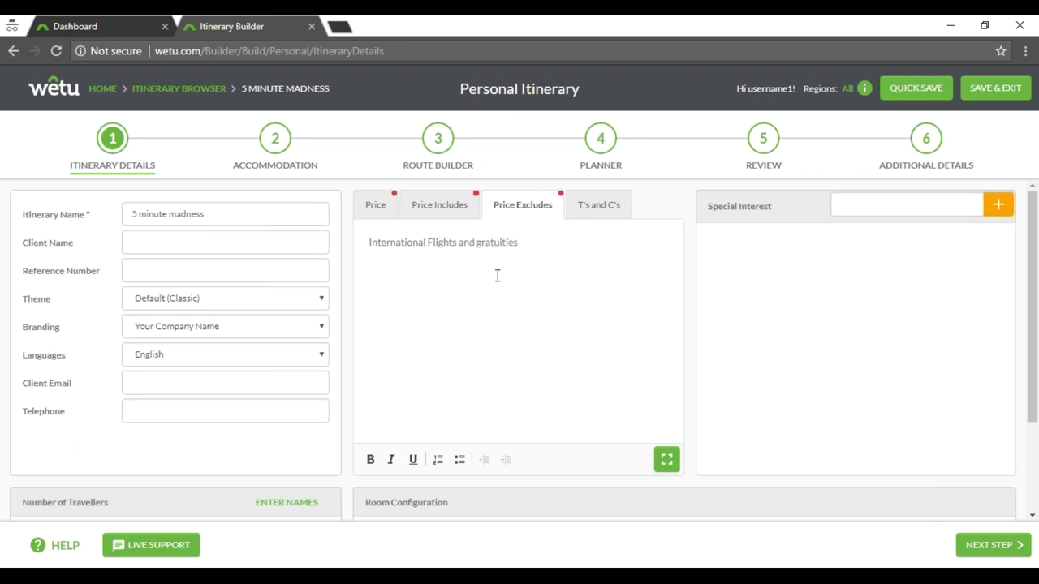
Set the travellers to 2 adults and the room configuration to 1 double room
{"action": "scroll", "coordinate": [441, 322], "scroll_direction": "down", "scroll_amount": 1}
{"action": "left_click", "coordinate": [138, 466]}
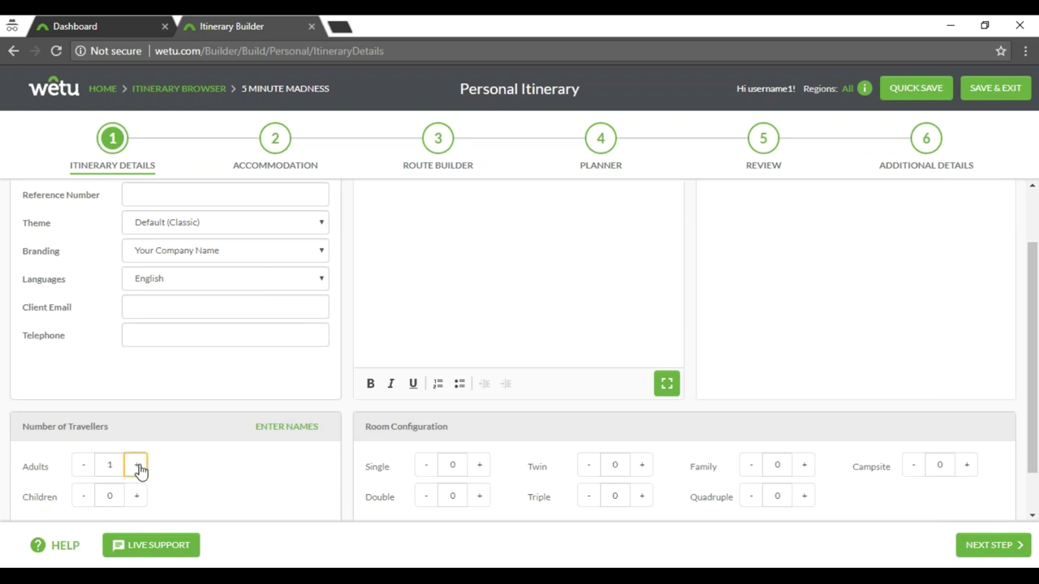
{"action": "left_click", "coordinate": [138, 466]}
{"action": "left_click", "coordinate": [477, 497]}
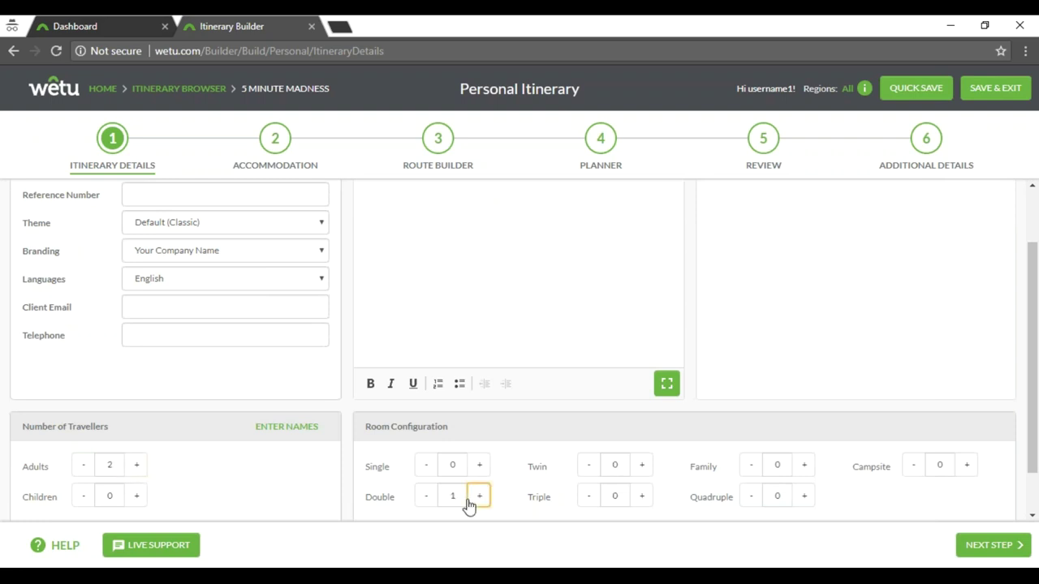
Add Cape Grace in Cape Town as the first accommodation of the itinerary
{"action": "left_click", "coordinate": [276, 141]}
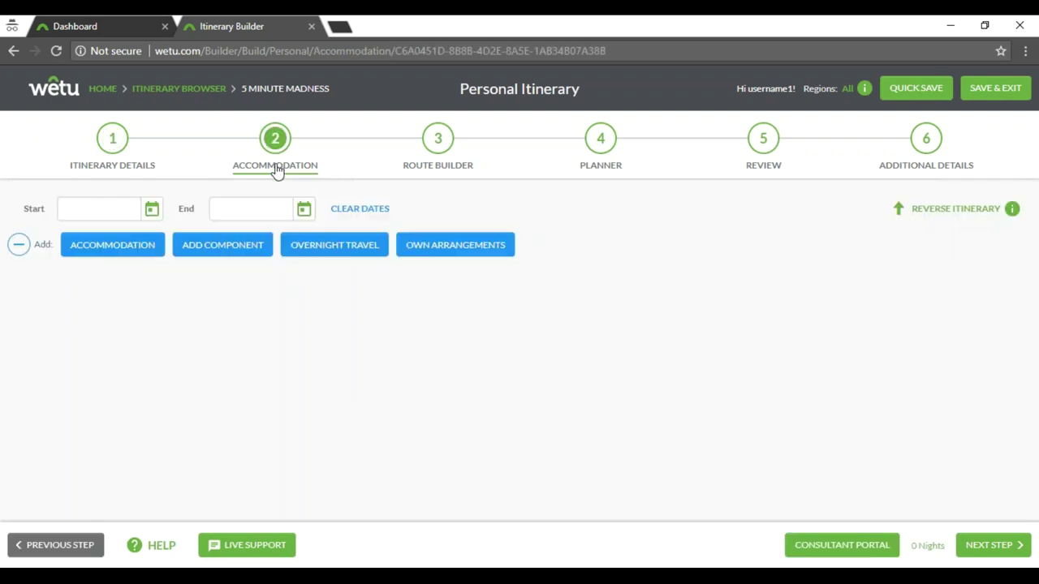
{"action": "left_click", "coordinate": [112, 244]}
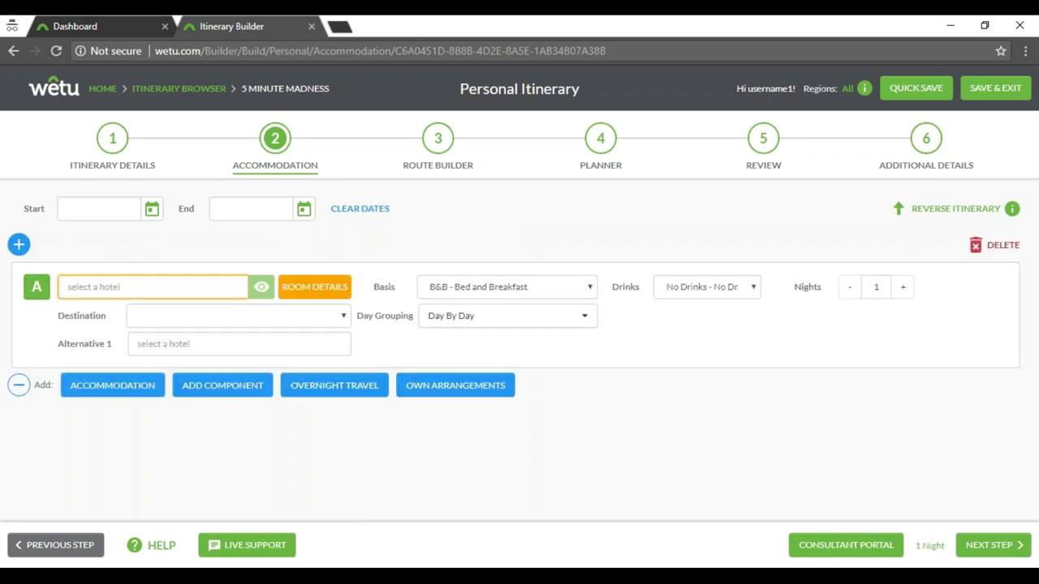
{"action": "type", "text": "cape grace"}
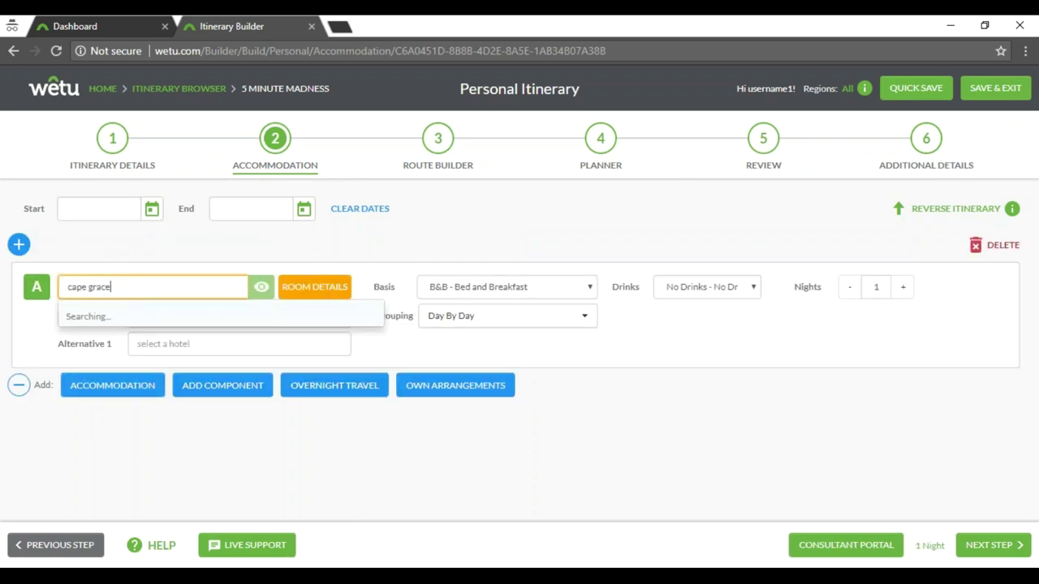
{"action": "left_click", "coordinate": [119, 320]}
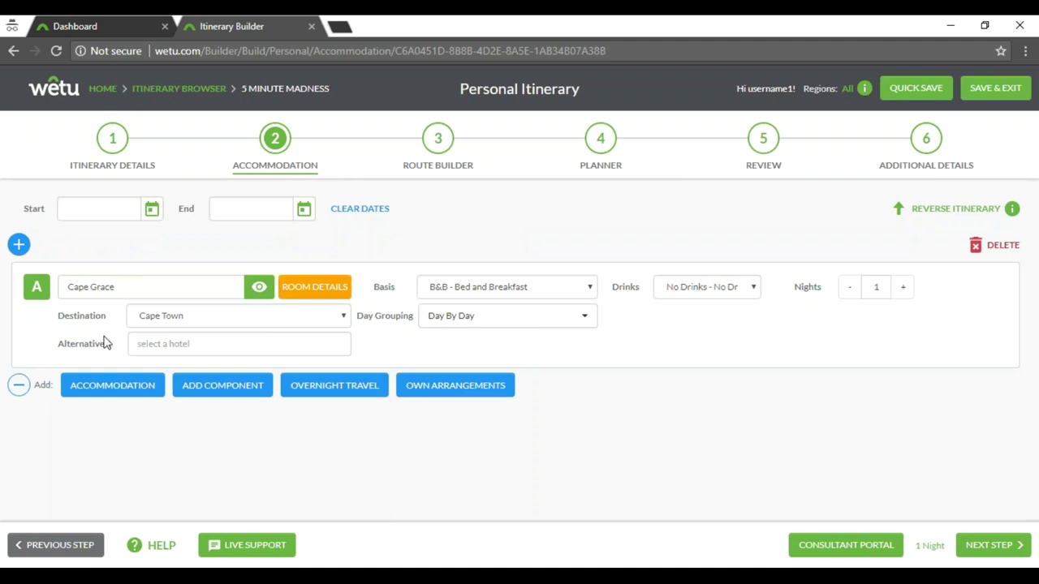
Assign one double Rooftop Terrace Room to the Cape Grace stay and save the room details
{"action": "left_click", "coordinate": [329, 288]}
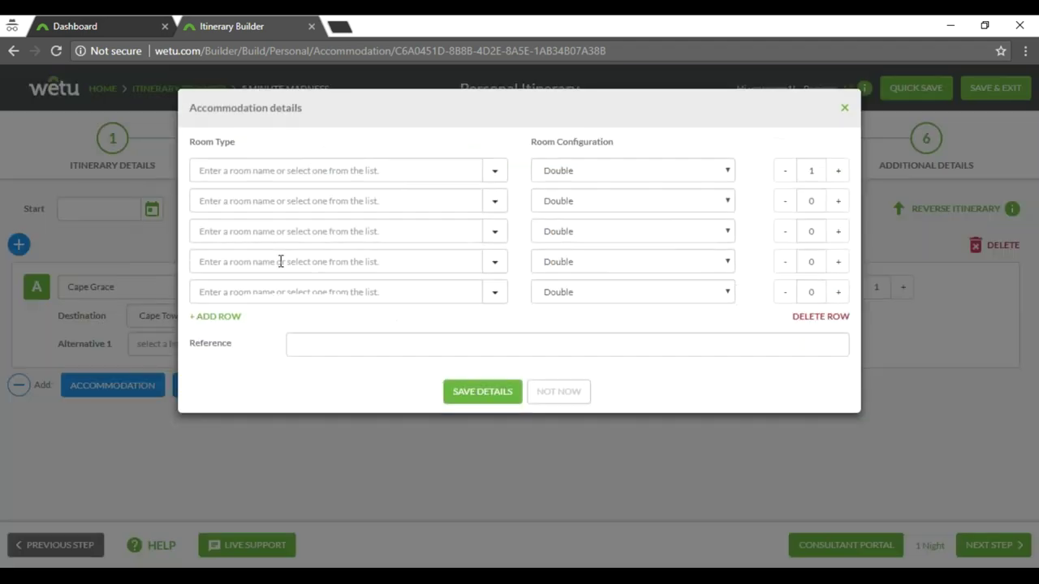
{"action": "left_click", "coordinate": [495, 170]}
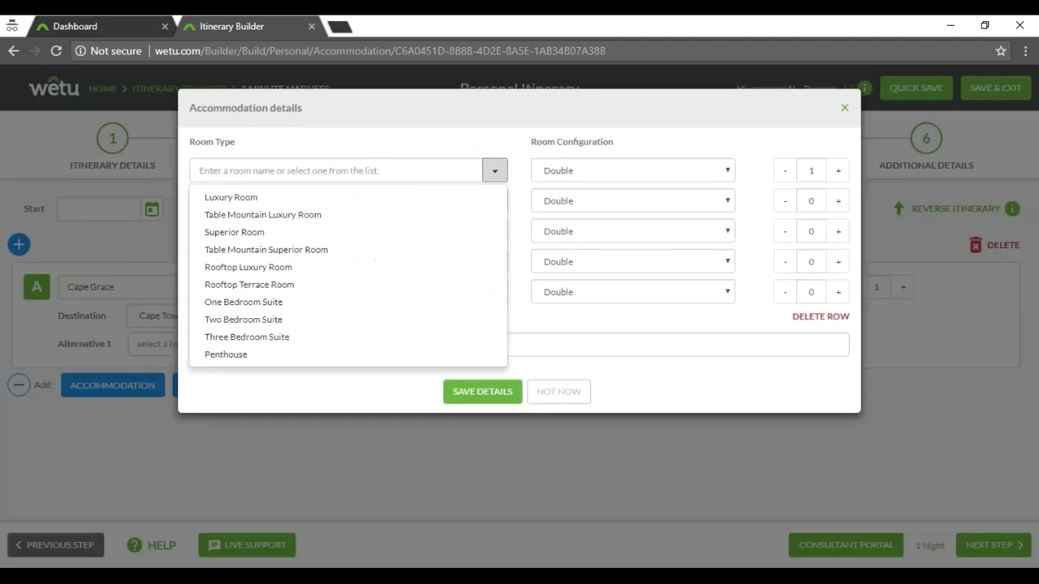
{"action": "left_click", "coordinate": [437, 286]}
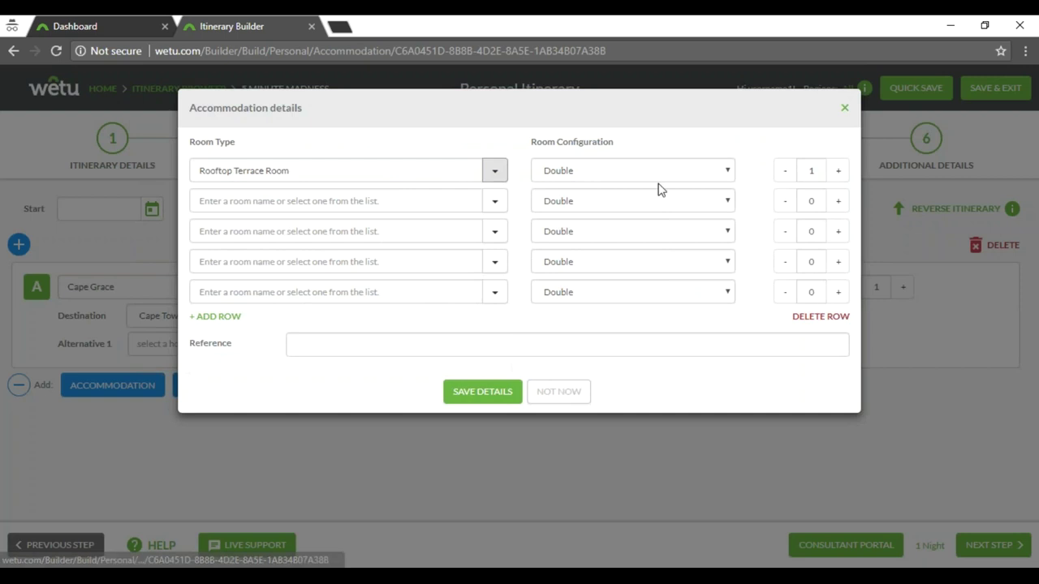
{"action": "left_click", "coordinate": [837, 170]}
{"action": "left_click", "coordinate": [784, 170]}
{"action": "left_click", "coordinate": [476, 392]}
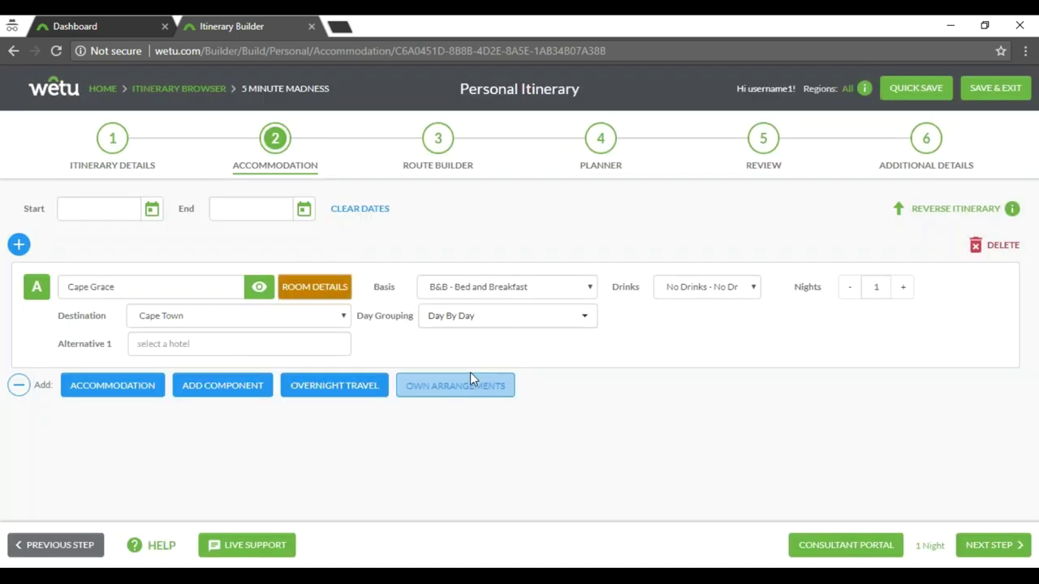
Keep the Cape Grace basis at B&B - Bed and Breakfast and set the stay to 3 nights
{"action": "left_click", "coordinate": [573, 293]}
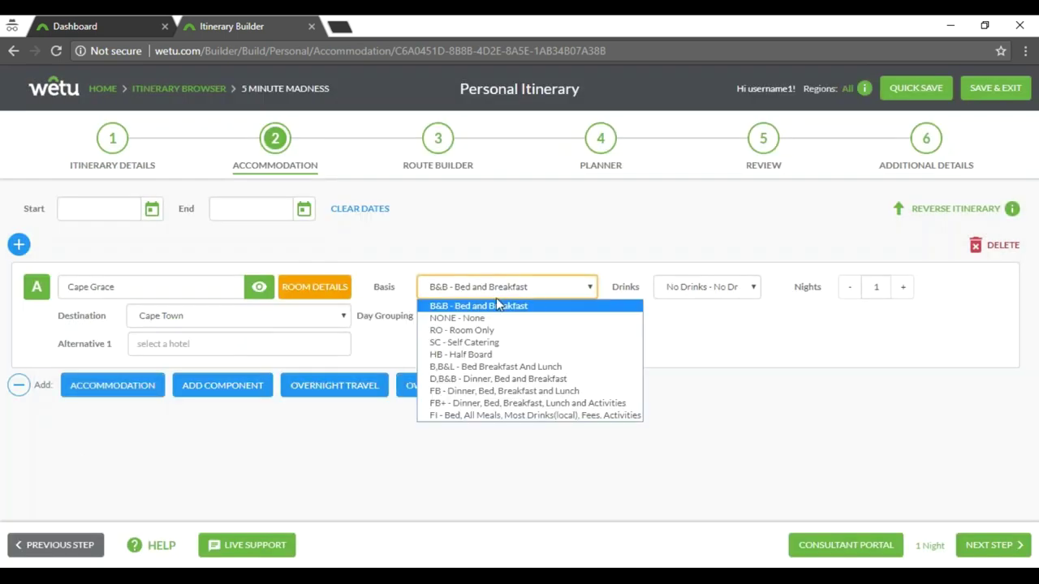
{"action": "left_click", "coordinate": [497, 303]}
{"action": "left_click", "coordinate": [903, 286]}
{"action": "left_click", "coordinate": [903, 286]}
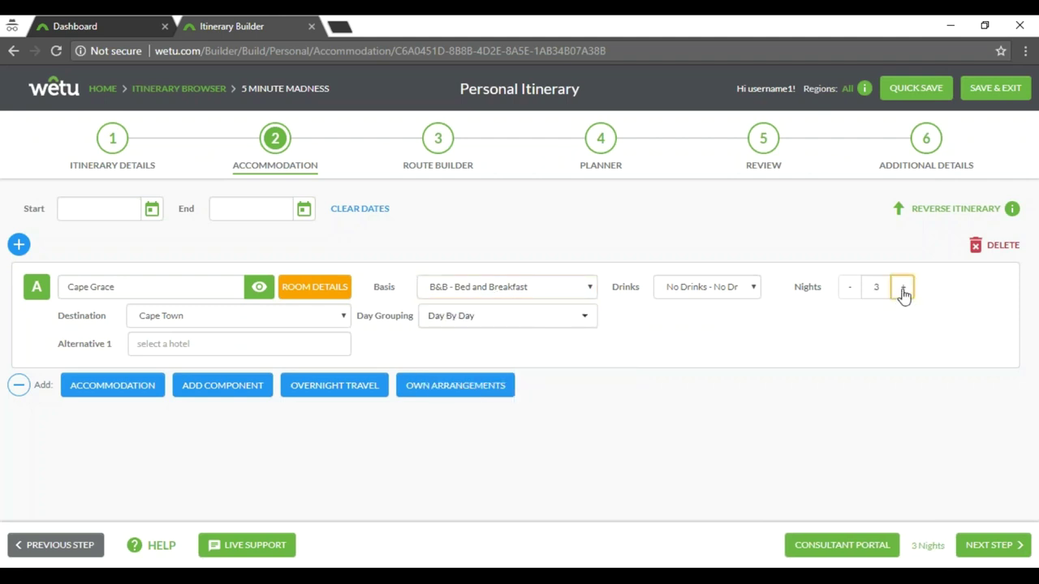
Add The Marine in Hermanus, South Africa, as the second accommodation
{"action": "left_click", "coordinate": [115, 387]}
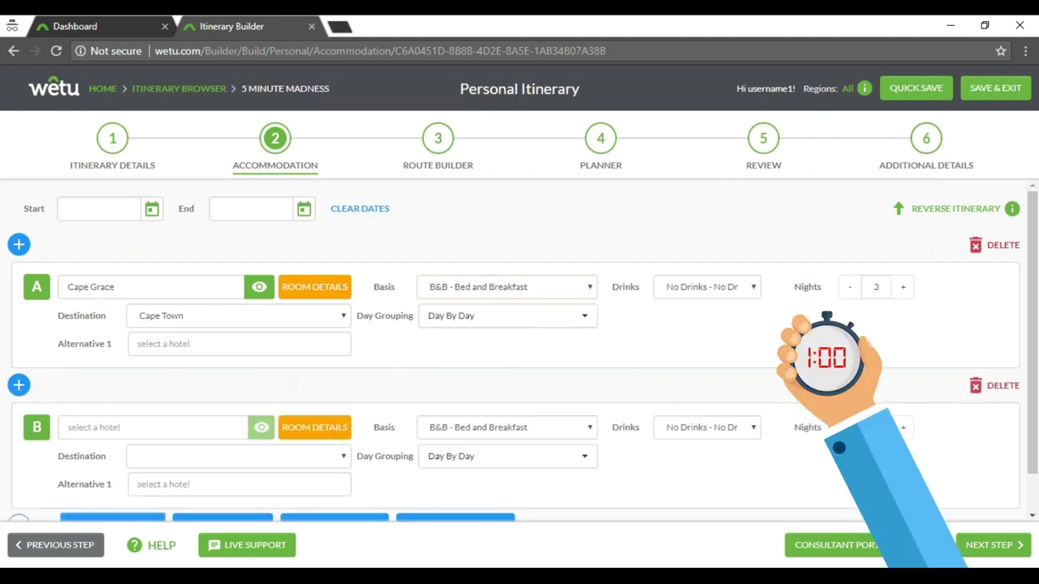
{"action": "left_click", "coordinate": [76, 430]}
{"action": "type", "text": "the marc"}
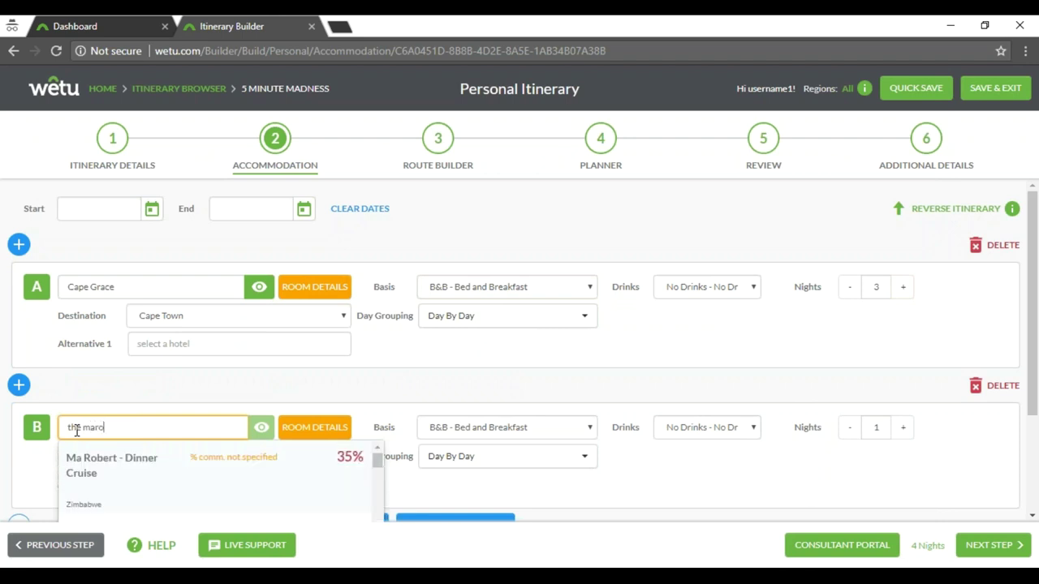
{"action": "key", "text": "BackSpace"}
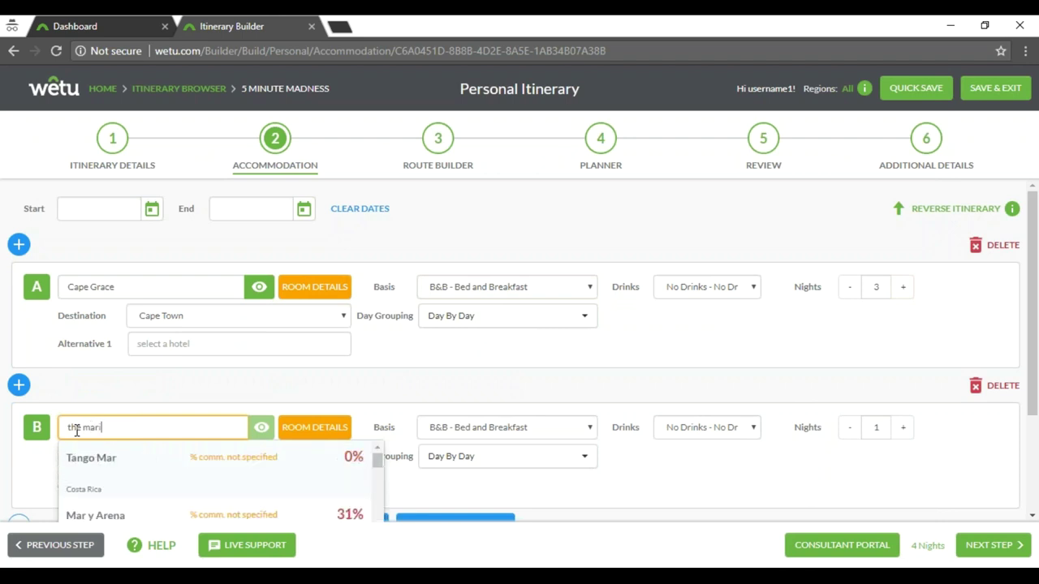
{"action": "type", "text": "ine"}
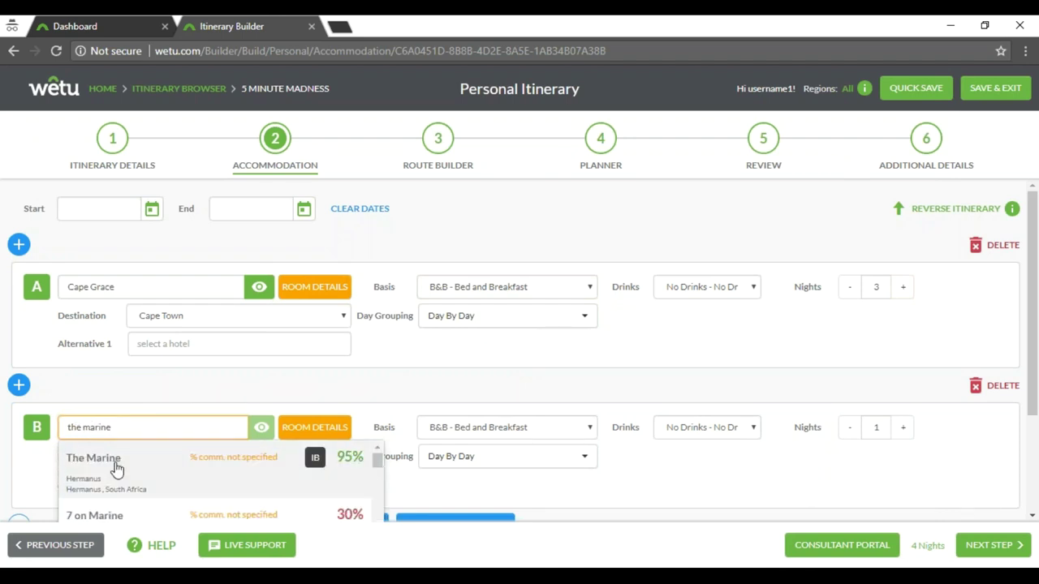
{"action": "left_click", "coordinate": [95, 459]}
Assign one Luxury Double with Sea View room to The Marine stay and save the room details
{"action": "left_click", "coordinate": [348, 428]}
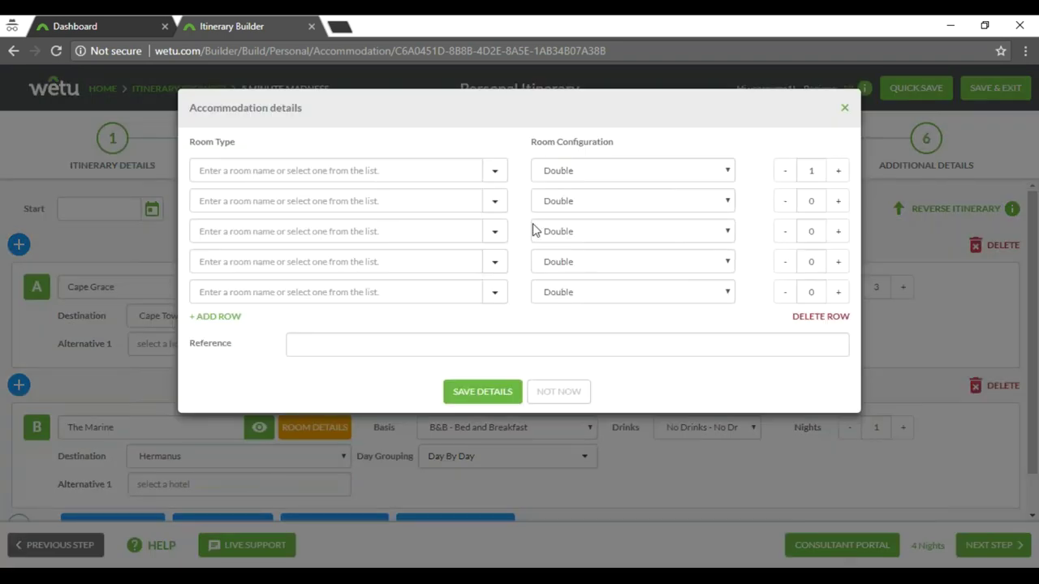
{"action": "left_click", "coordinate": [438, 170]}
{"action": "left_click", "coordinate": [392, 214]}
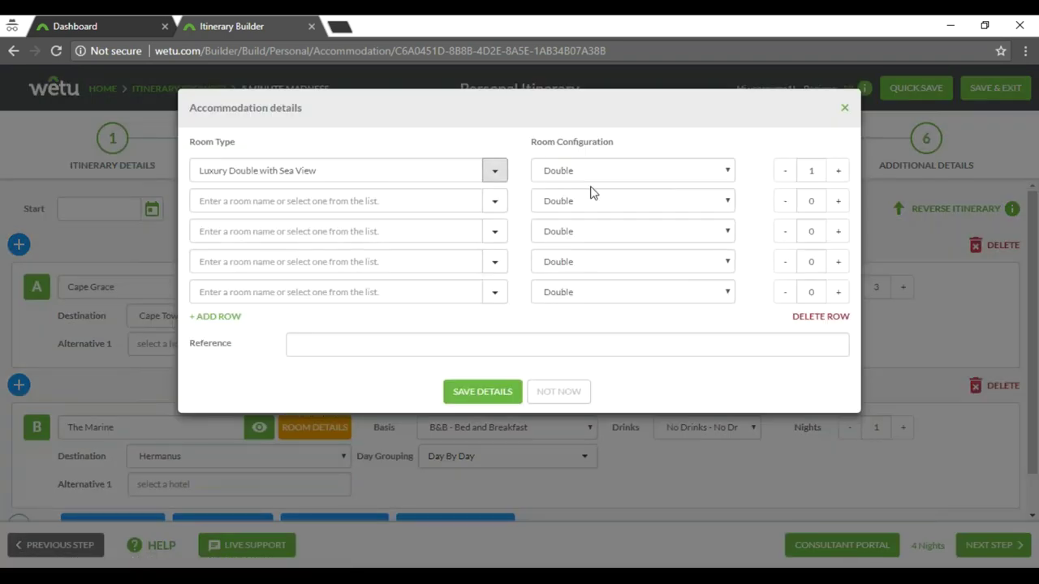
{"action": "left_click", "coordinate": [479, 392]}
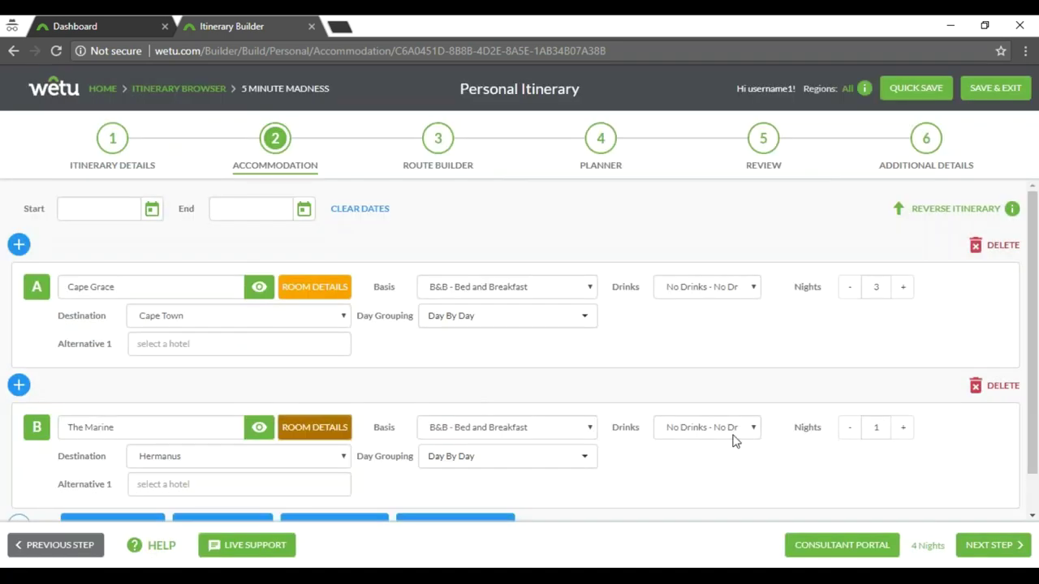
Set The Marine stay to 3 nights and its day grouping to By Destination
{"action": "left_click", "coordinate": [903, 427]}
{"action": "left_click", "coordinate": [903, 427]}
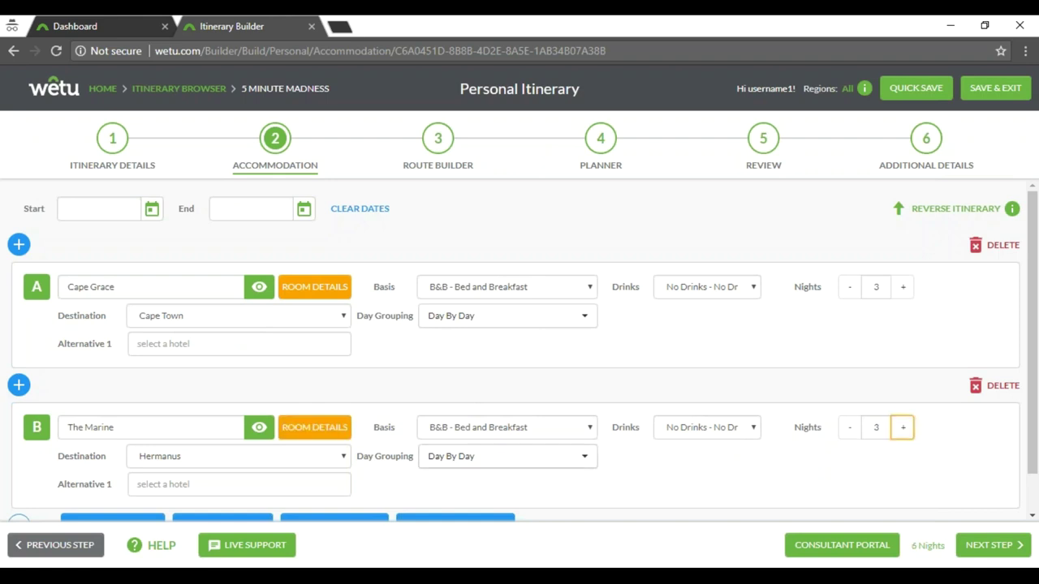
{"action": "left_click", "coordinate": [482, 456]}
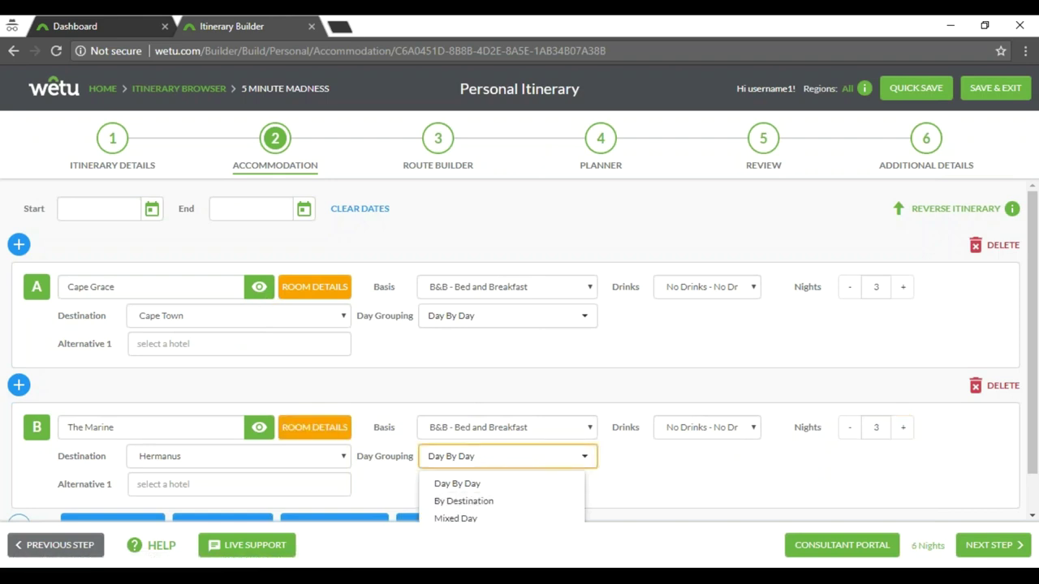
{"action": "left_click", "coordinate": [464, 501]}
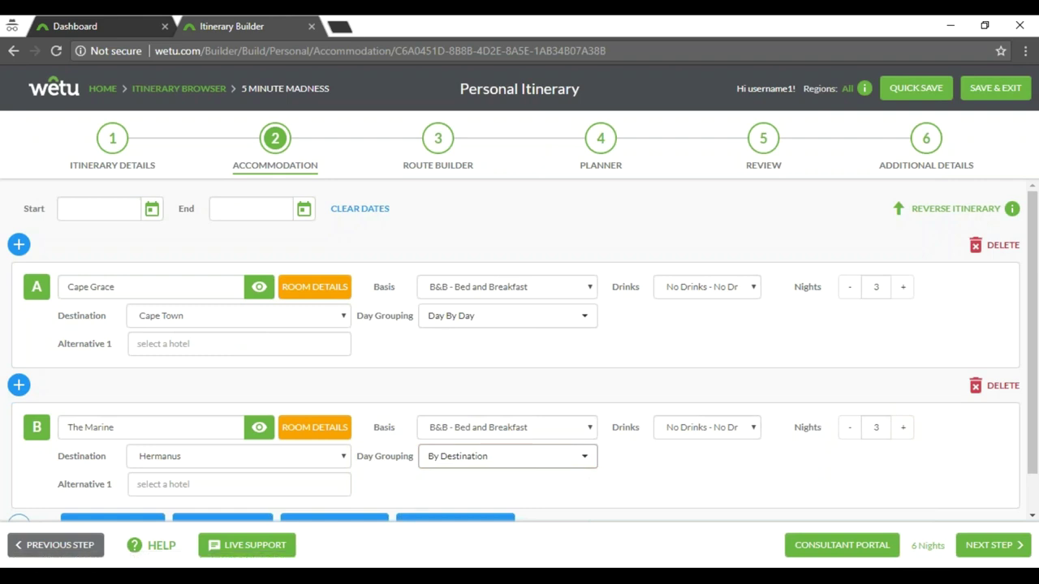
Add overnight travel before the Cape Grace stay and again after The Marine stay
{"action": "left_click", "coordinate": [18, 243]}
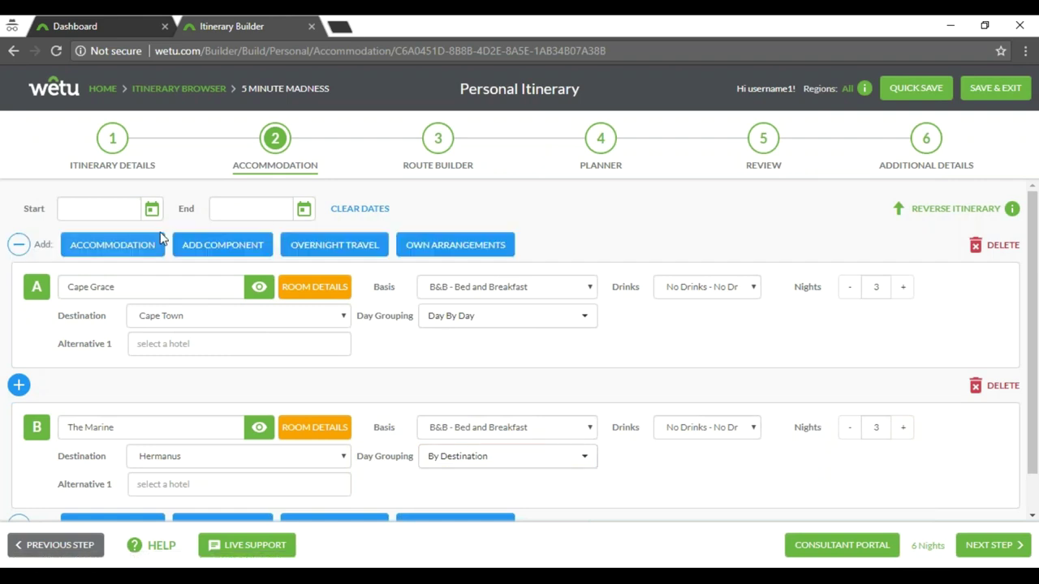
{"action": "left_click", "coordinate": [335, 245]}
{"action": "scroll", "coordinate": [105, 430], "scroll_direction": "down", "scroll_amount": 2}
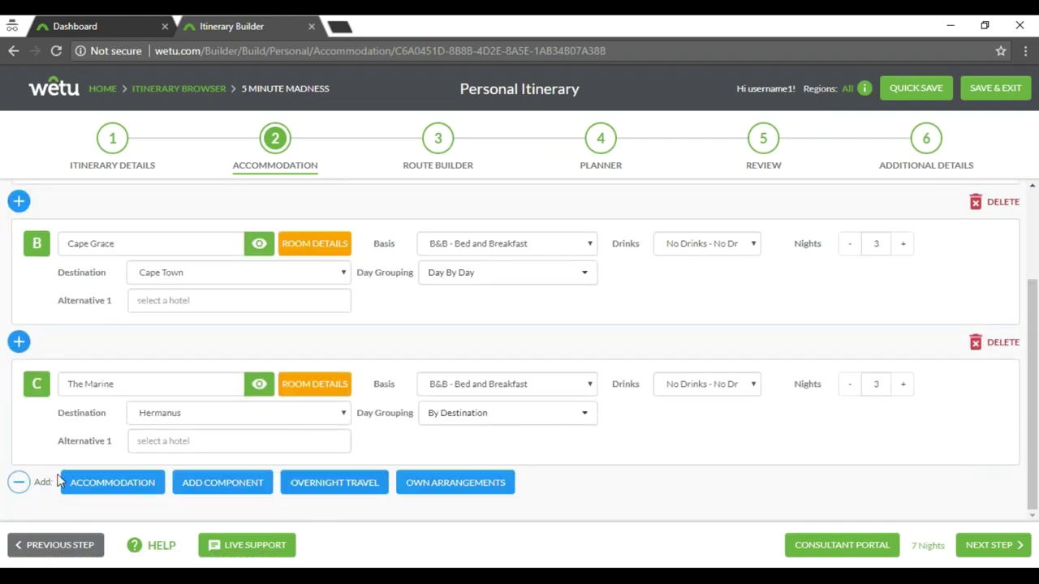
{"action": "left_click", "coordinate": [341, 489]}
{"action": "scroll", "coordinate": [430, 403], "scroll_direction": "up", "scroll_amount": 2}
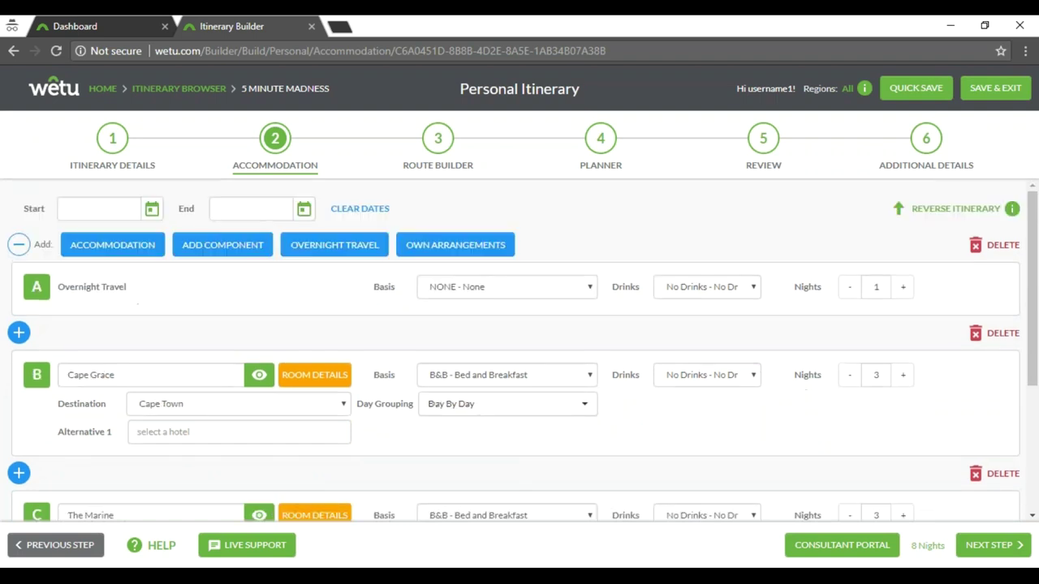
Set the itinerary's start date to 01/06/2018 and its end date to 09/06/2018
{"action": "left_click", "coordinate": [152, 209]}
{"action": "left_click", "coordinate": [260, 241]}
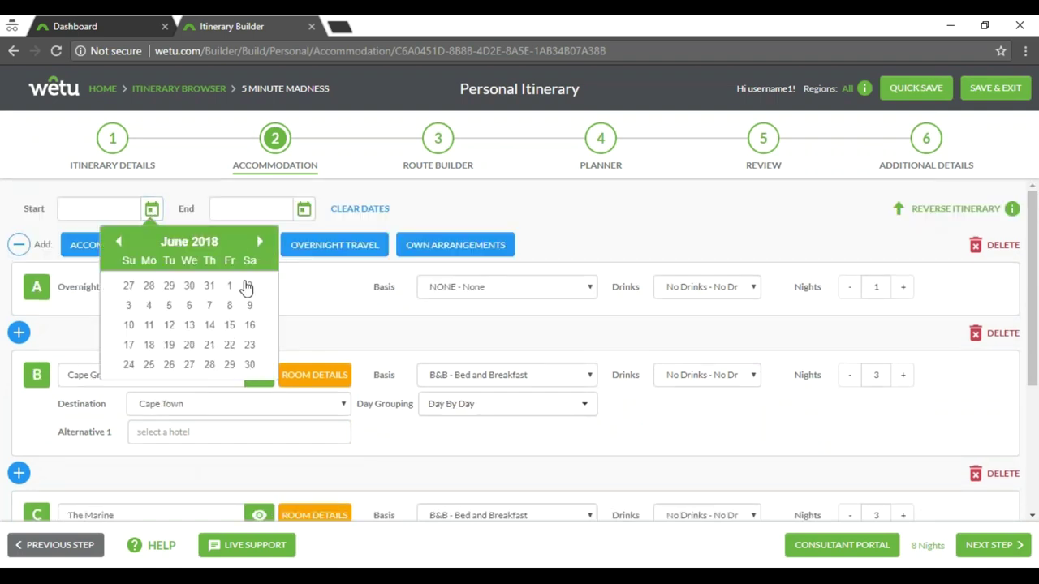
{"action": "left_click", "coordinate": [228, 289]}
{"action": "left_click", "coordinate": [304, 209]}
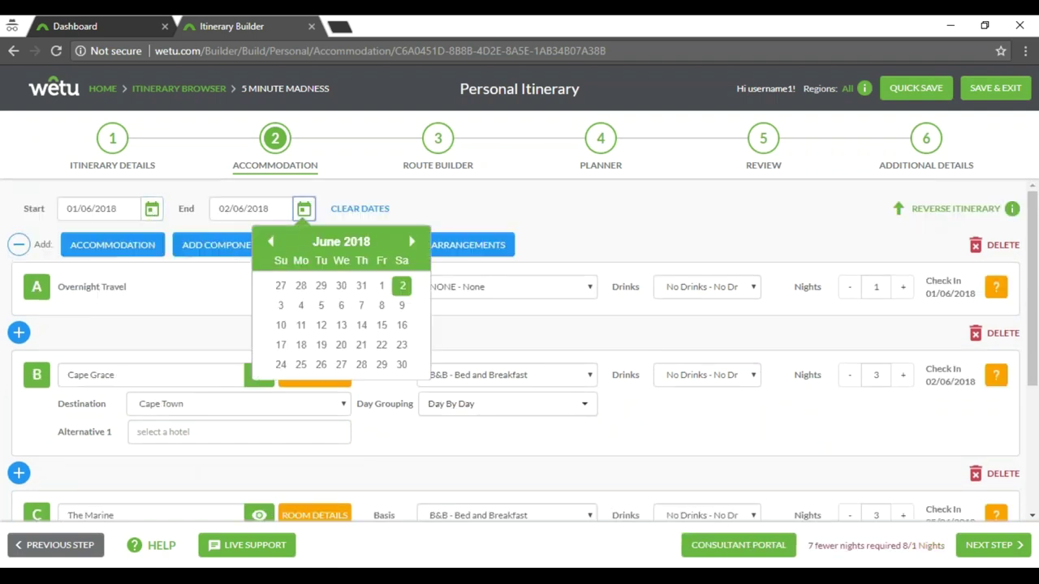
{"action": "left_click", "coordinate": [402, 306]}
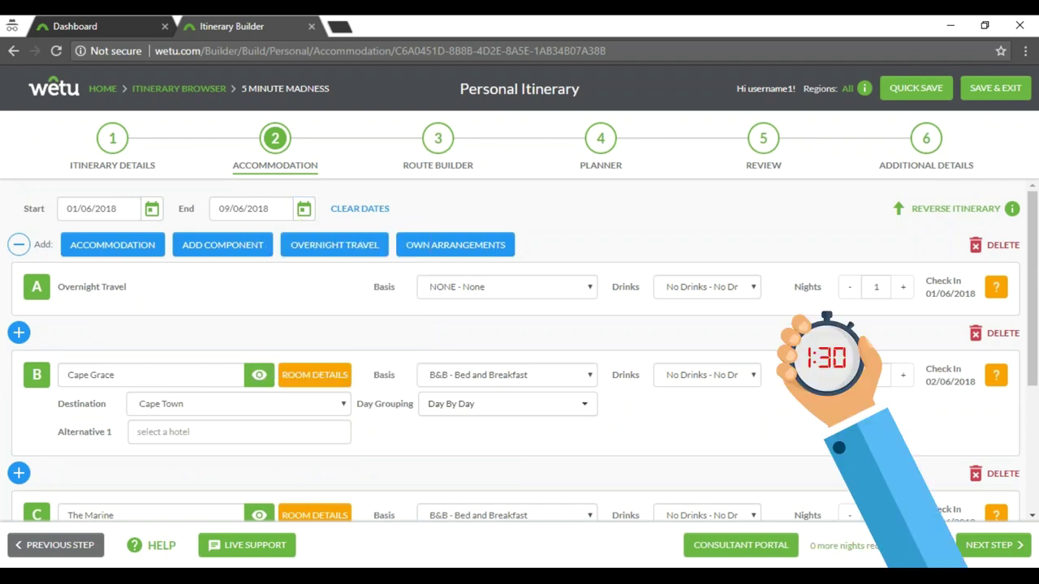
In the route builder, set the Day 1-2 overnight leg as a Scheduled Flight from Heathrow International Airport [LHR] to Cape Town International Airport [CPT]
{"action": "left_click", "coordinate": [442, 117]}
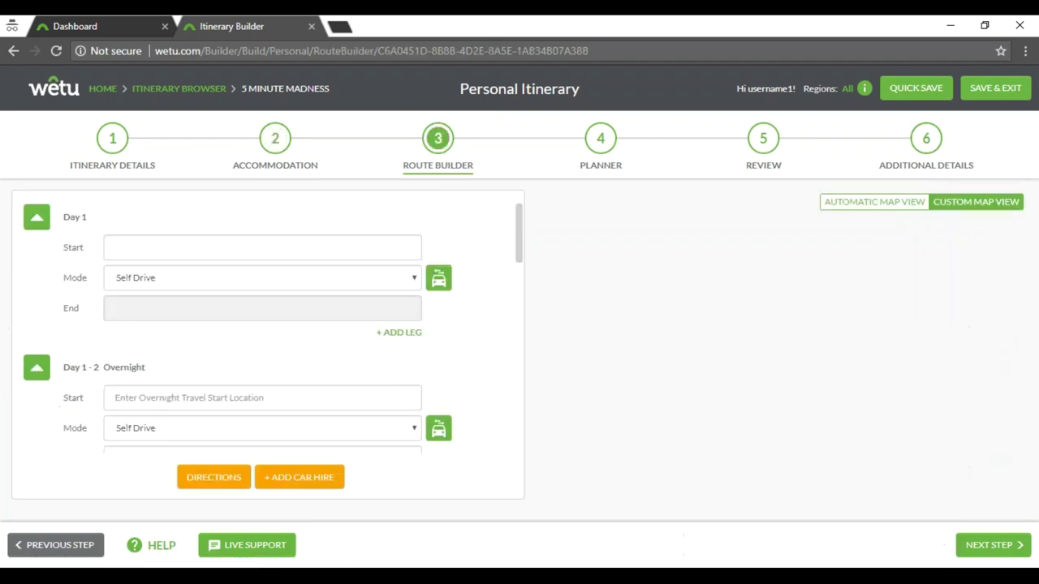
{"action": "scroll", "coordinate": [138, 379], "scroll_direction": "down", "scroll_amount": 1}
{"action": "left_click", "coordinate": [147, 325]}
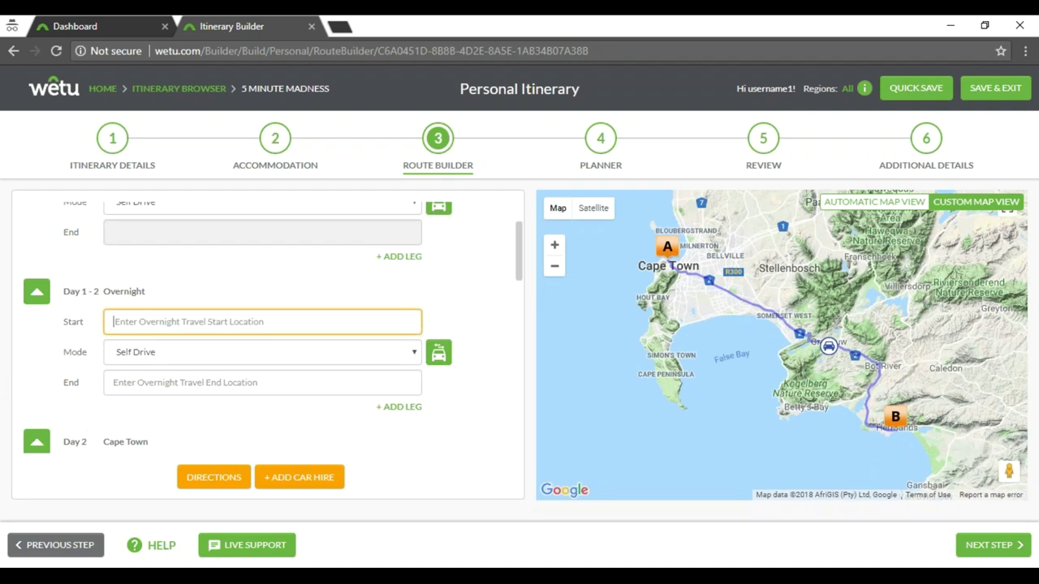
{"action": "type", "text": "heathrow"}
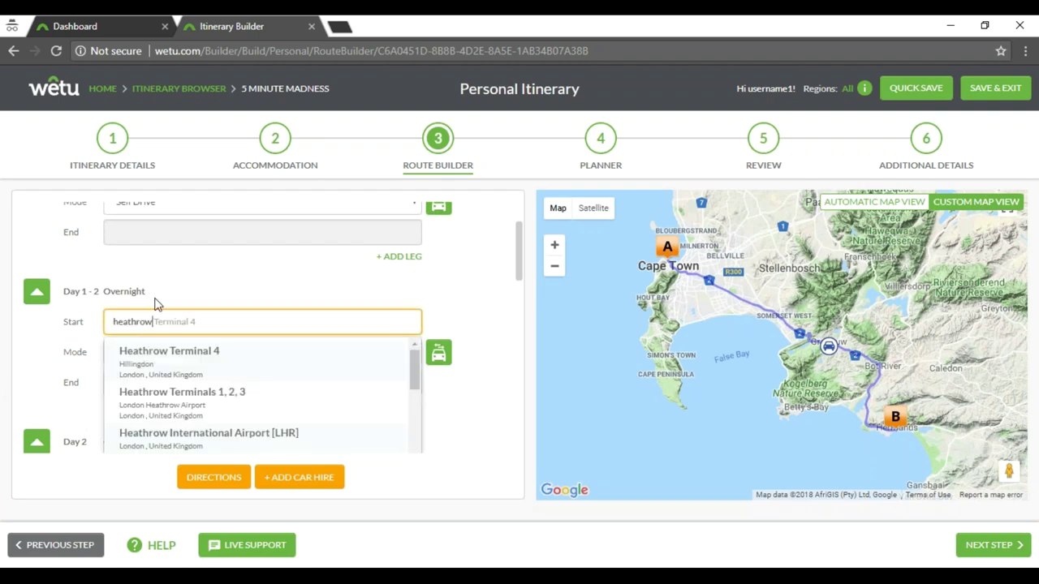
{"action": "left_click", "coordinate": [162, 357]}
{"action": "left_click", "coordinate": [162, 357]}
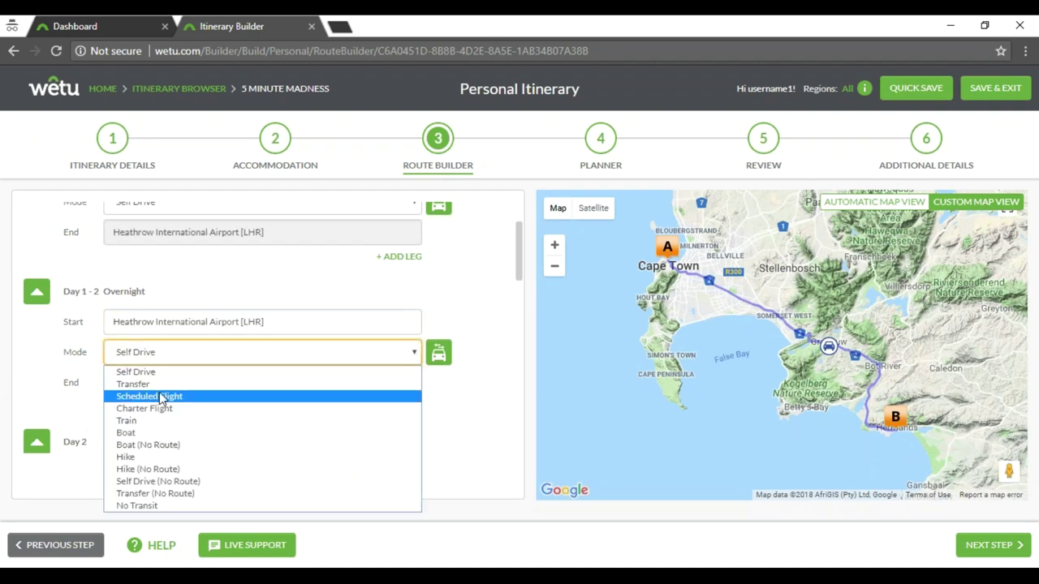
{"action": "left_click", "coordinate": [162, 397]}
{"action": "left_click", "coordinate": [176, 383]}
{"action": "type", "text": "cap"}
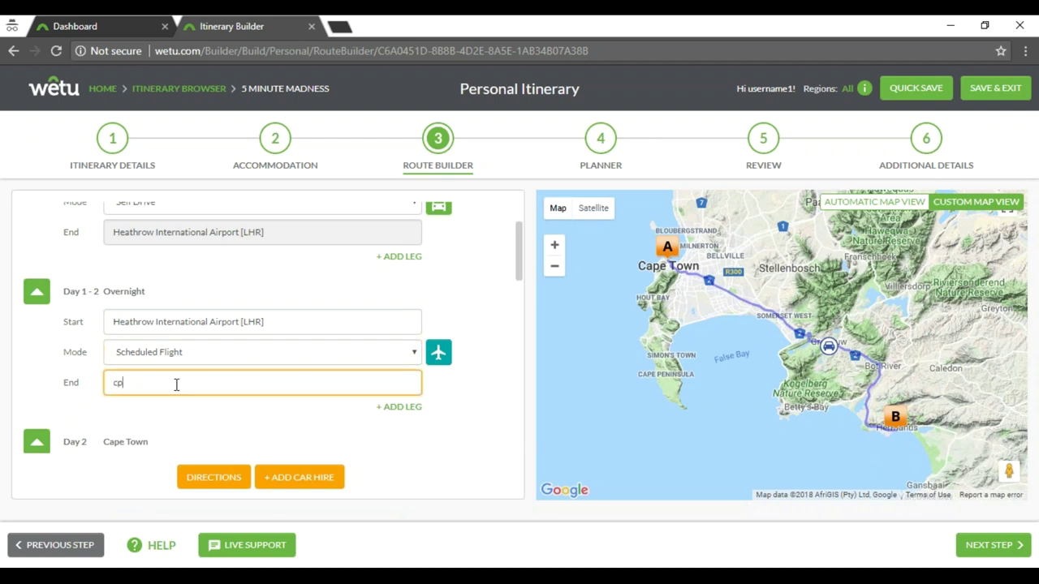
{"action": "left_click", "coordinate": [170, 410]}
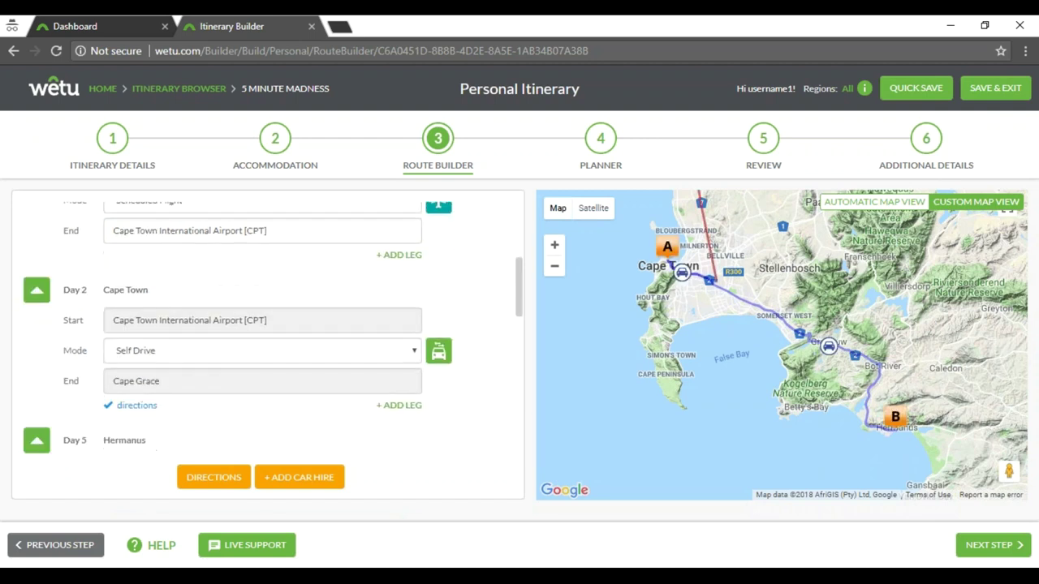
Set the travel mode of the Day 2, Day 5 and Day 8 legs to Transfer
{"action": "left_click", "coordinate": [147, 350]}
{"action": "left_click", "coordinate": [134, 380]}
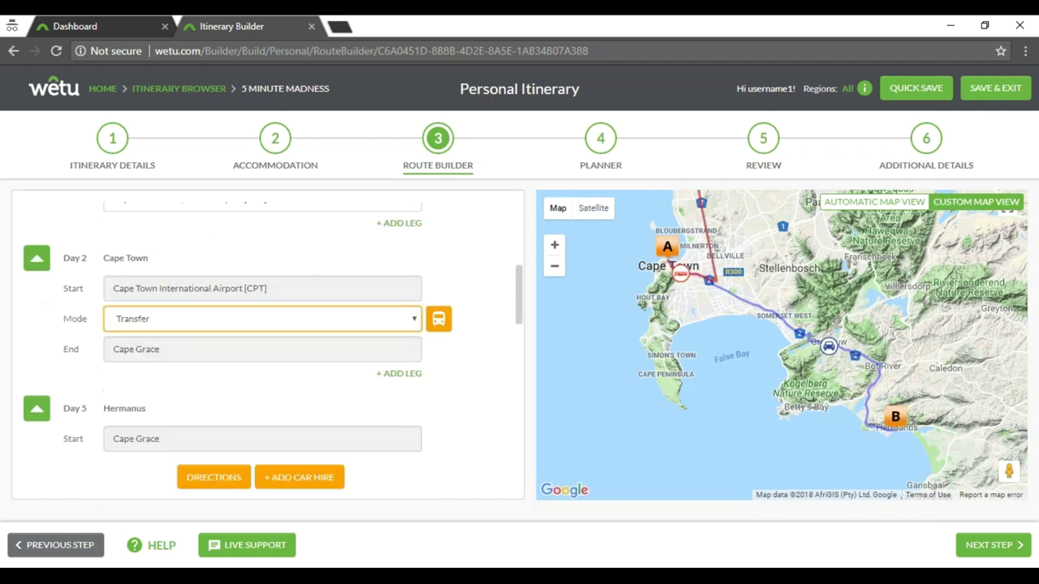
{"action": "left_click", "coordinate": [144, 350]}
{"action": "left_click", "coordinate": [134, 382]}
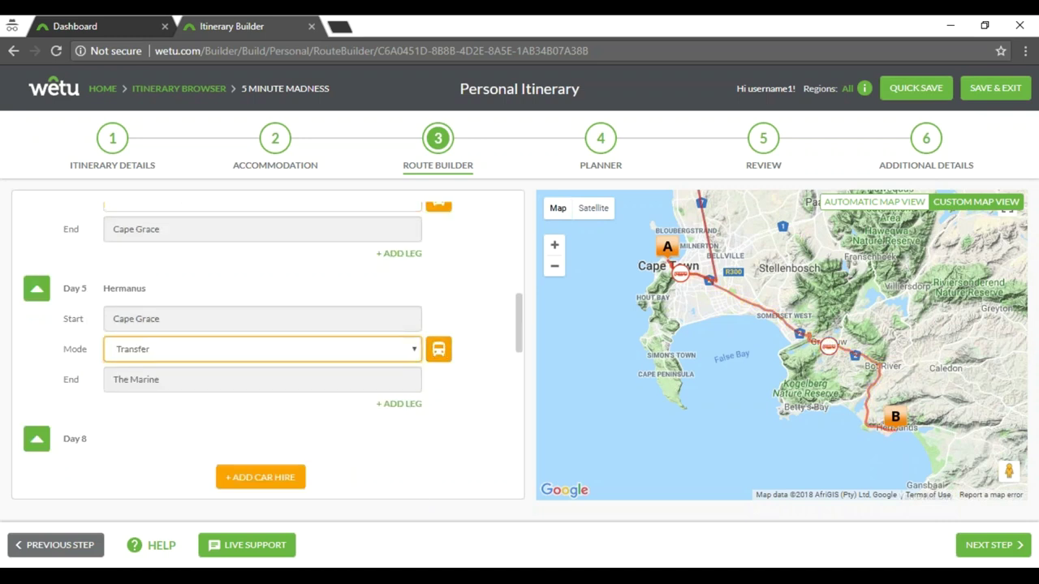
{"action": "left_click", "coordinate": [153, 272]}
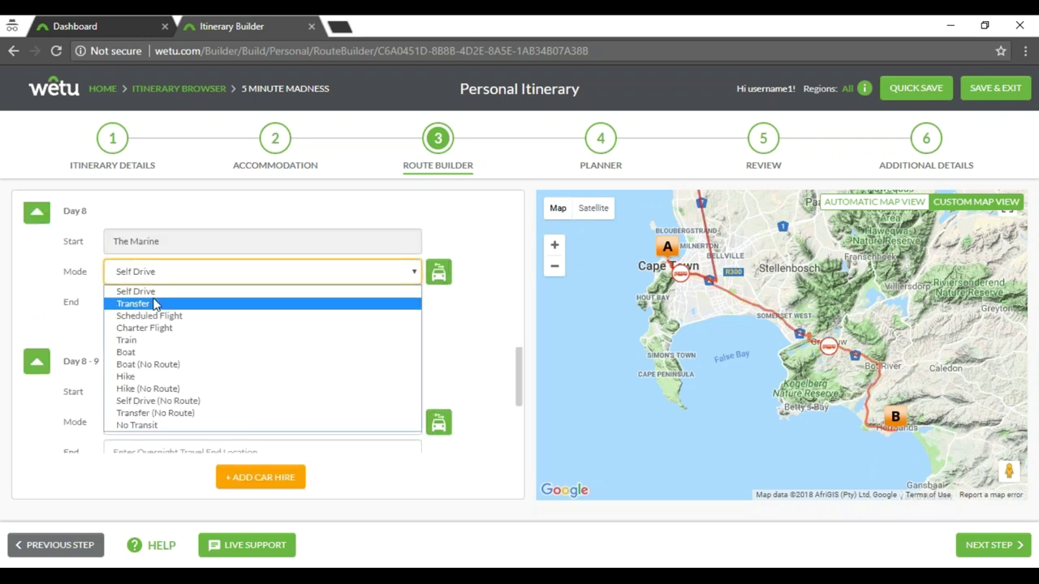
{"action": "left_click", "coordinate": [154, 304]}
Start the Day 8-9 overnight leg at Cape Town International Airport [CPT] with Scheduled Flight as its mode
{"action": "left_click", "coordinate": [154, 393]}
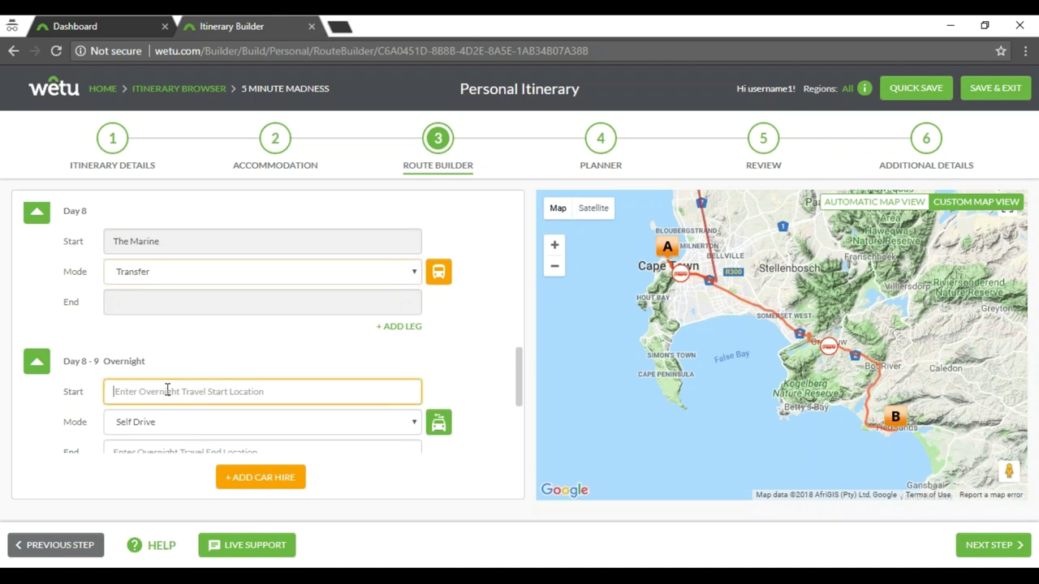
{"action": "type", "text": "cpt"}
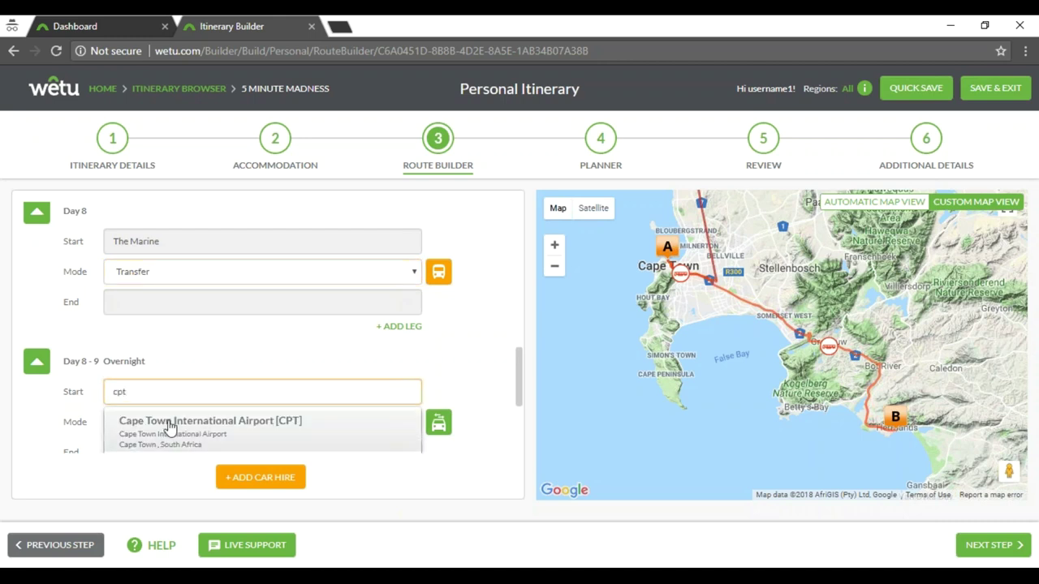
{"action": "left_click", "coordinate": [168, 424]}
{"action": "scroll", "coordinate": [159, 374], "scroll_direction": "down", "scroll_amount": 1}
{"action": "left_click", "coordinate": [153, 349]}
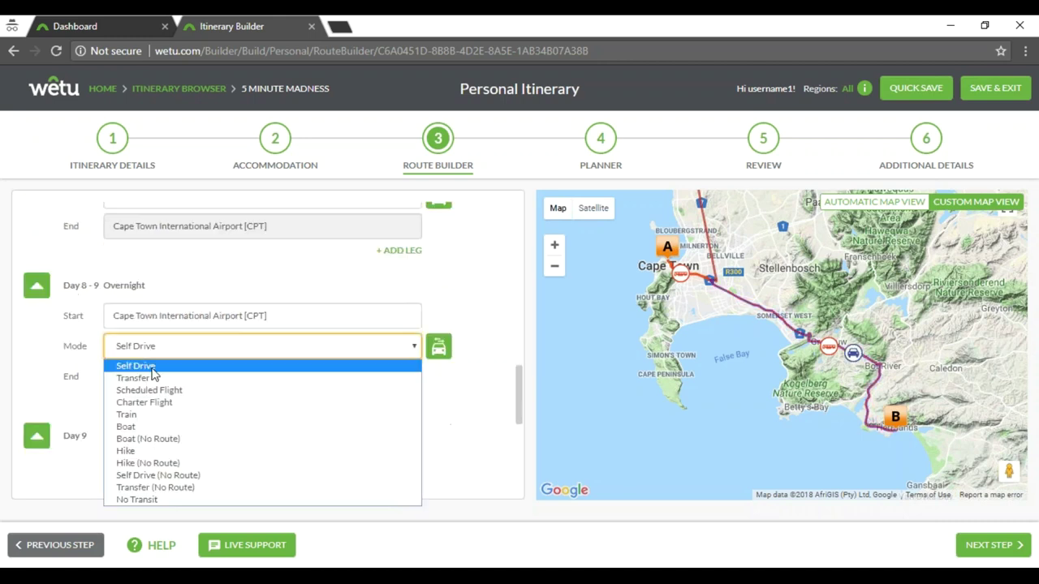
{"action": "left_click", "coordinate": [157, 391]}
Set the end location of the Day 8-9 overnight flight to Heathrow International Airport [LHR]
{"action": "left_click", "coordinate": [181, 378]}
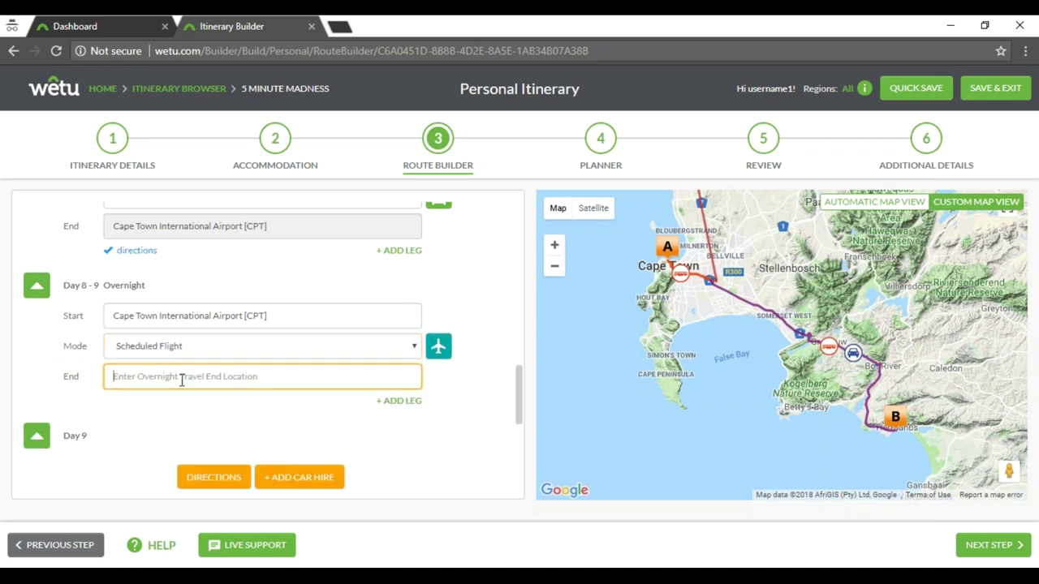
{"action": "type", "text": "heathr"}
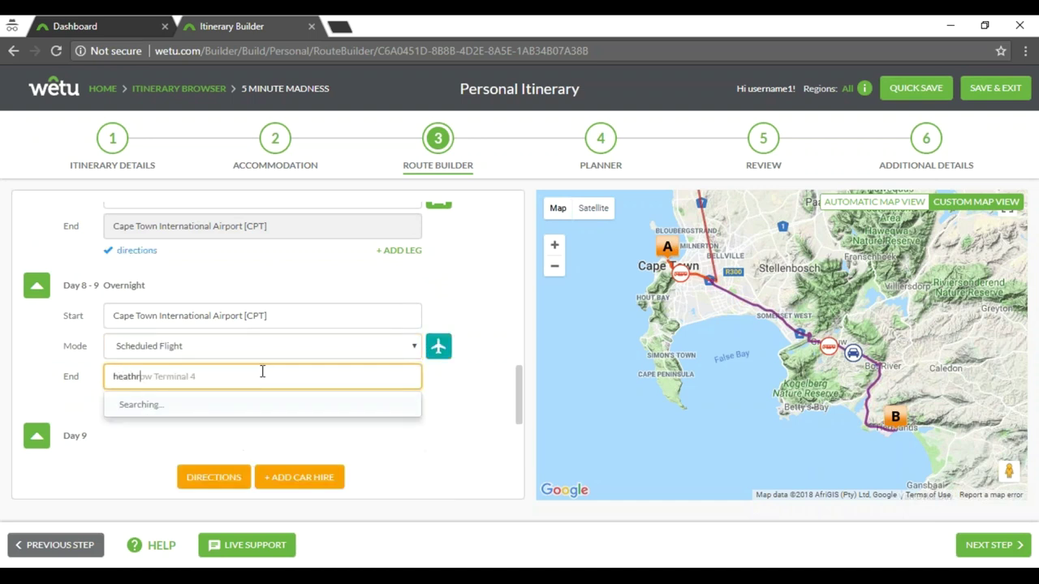
{"action": "key", "text": "Return"}
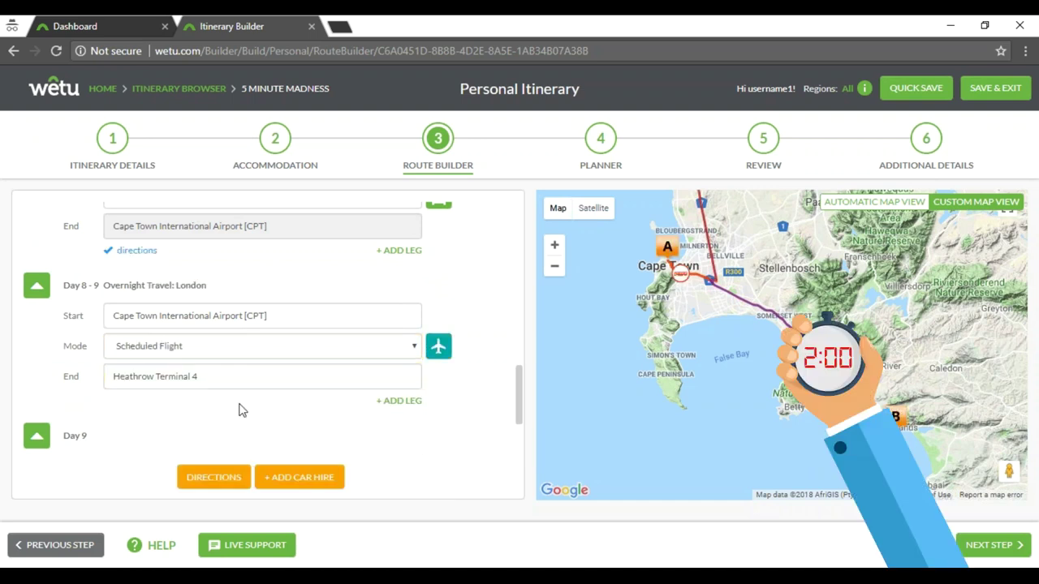
{"action": "left_click", "coordinate": [186, 380]}
{"action": "type", "text": "heathrow"}
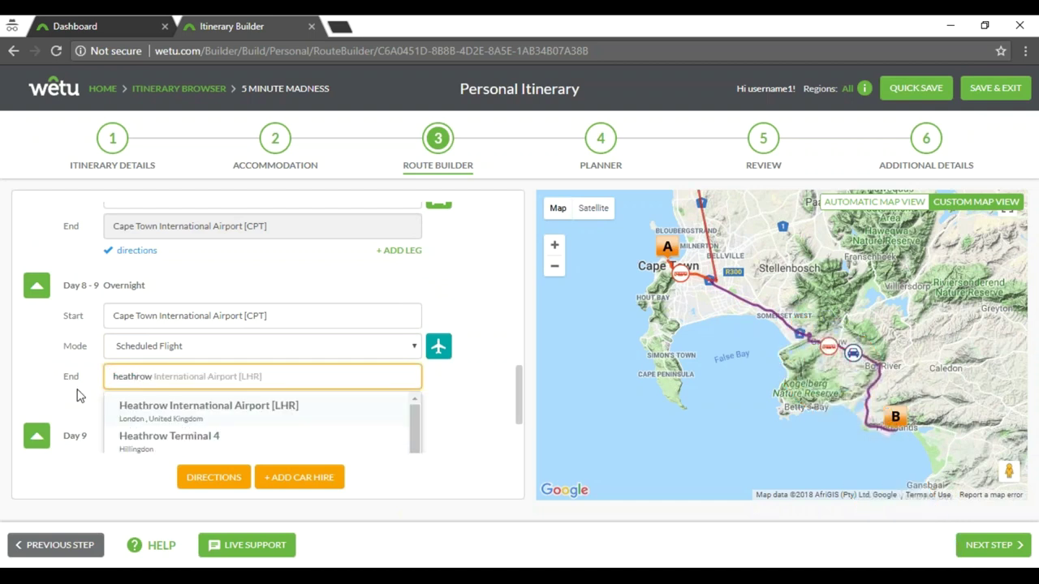
{"action": "left_click", "coordinate": [154, 410]}
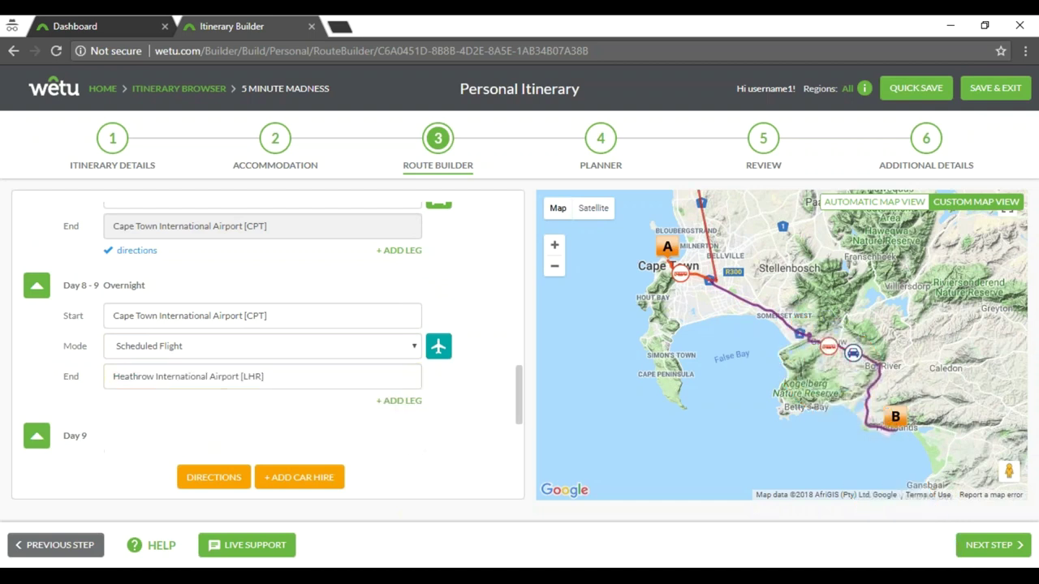
Set the Day 8 leg from The Marine to Cape Town International Airport to Transfer again and check the remaining route
{"action": "scroll", "coordinate": [215, 410], "scroll_direction": "up", "scroll_amount": 1}
{"action": "left_click", "coordinate": [180, 281]}
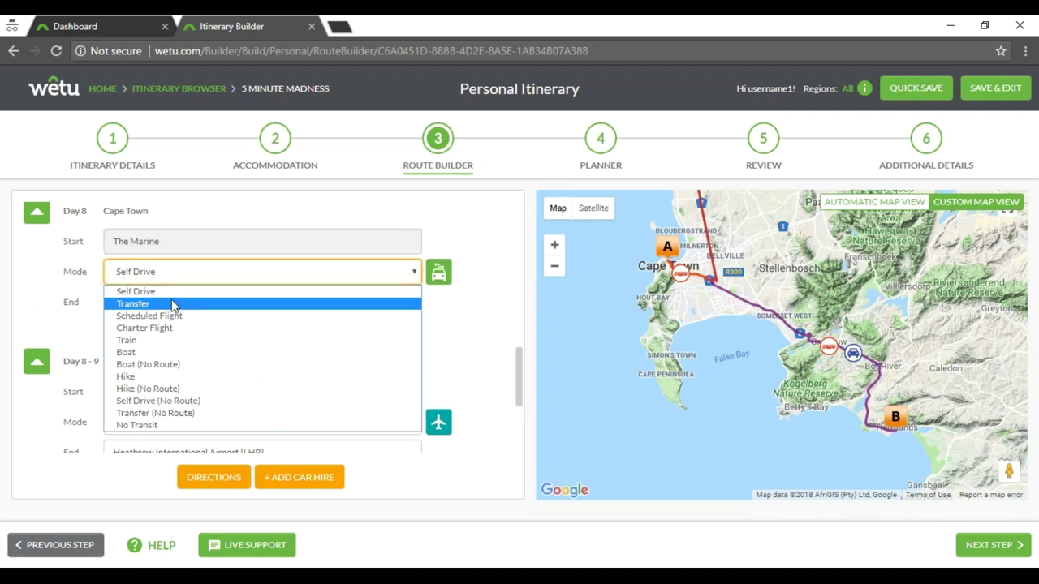
{"action": "left_click", "coordinate": [172, 304]}
{"action": "scroll", "coordinate": [186, 363], "scroll_direction": "up", "scroll_amount": 3}
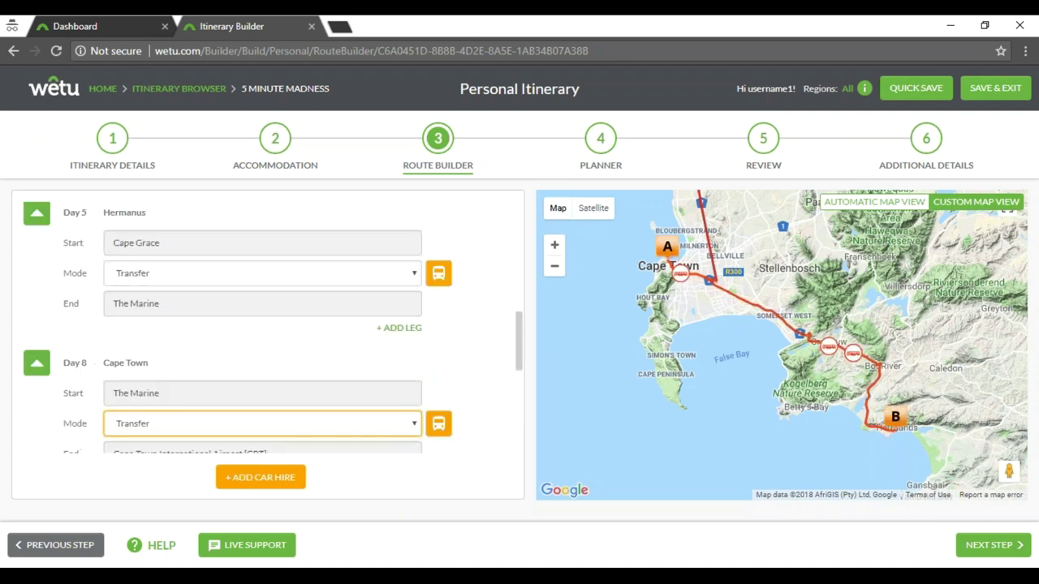
{"action": "scroll", "coordinate": [186, 362], "scroll_direction": "down", "scroll_amount": 5}
{"action": "scroll", "coordinate": [272, 328], "scroll_direction": "down", "scroll_amount": 1}
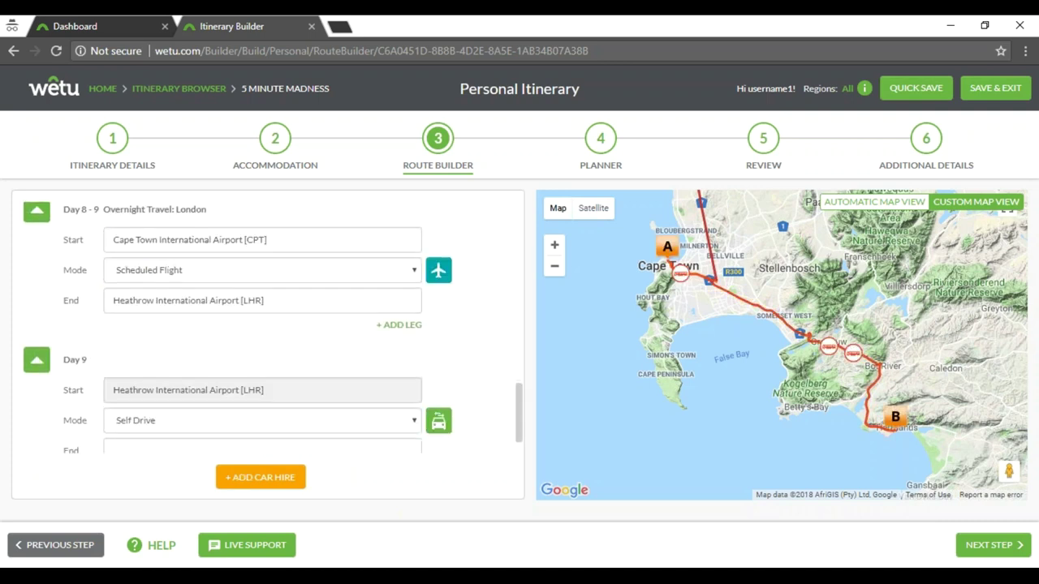
{"action": "scroll", "coordinate": [162, 344], "scroll_direction": "down", "scroll_amount": 1}
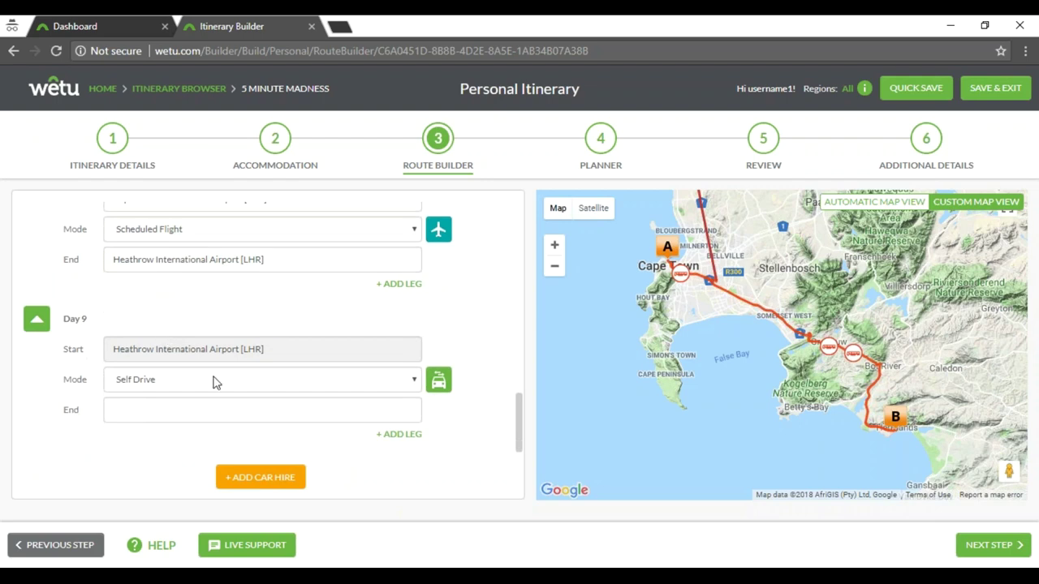
{"action": "scroll", "coordinate": [710, 294], "scroll_direction": "down", "scroll_amount": 5}
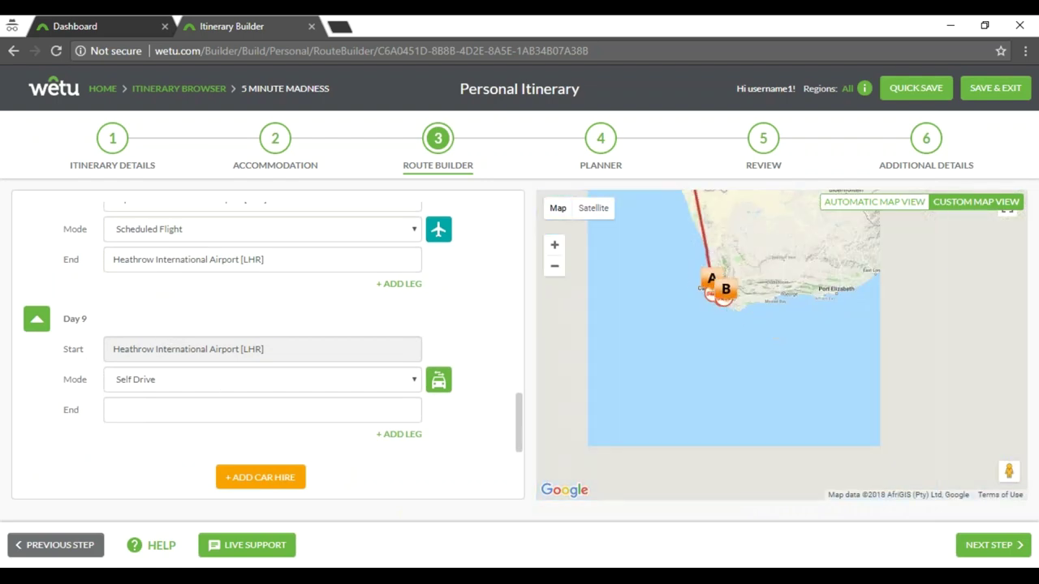
Move on to the planner and write a Day 1 itinerary description beginning "Today you depart for your"
{"action": "left_click", "coordinate": [601, 139]}
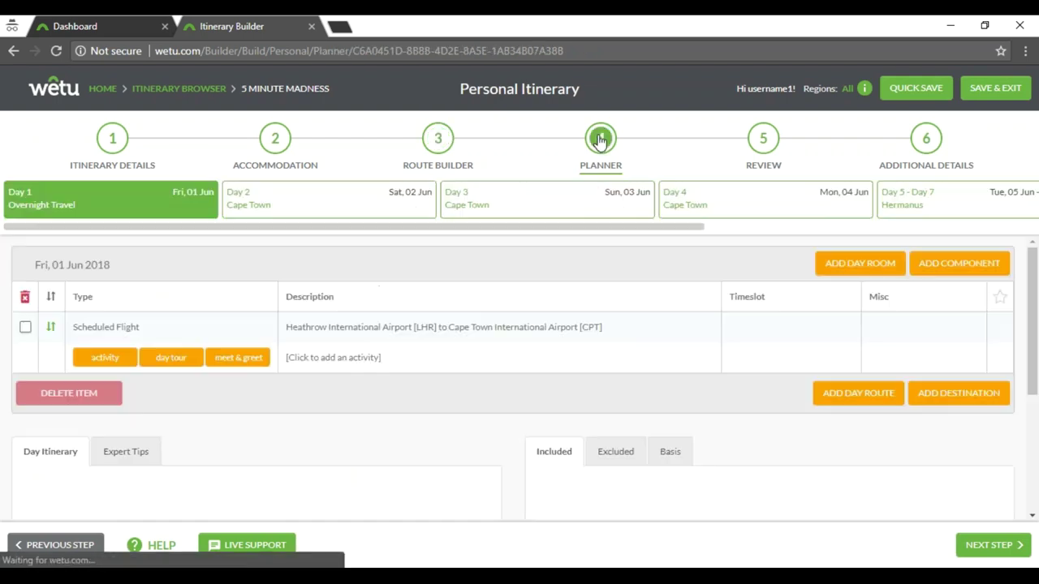
{"action": "left_click", "coordinate": [124, 472]}
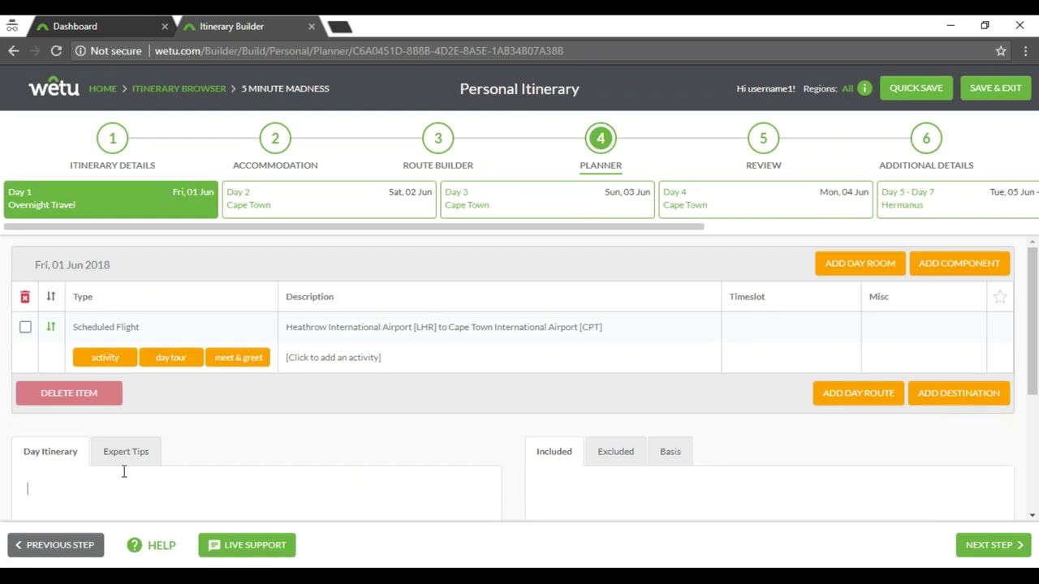
{"action": "type", "text": "WeToday you depart for your"}
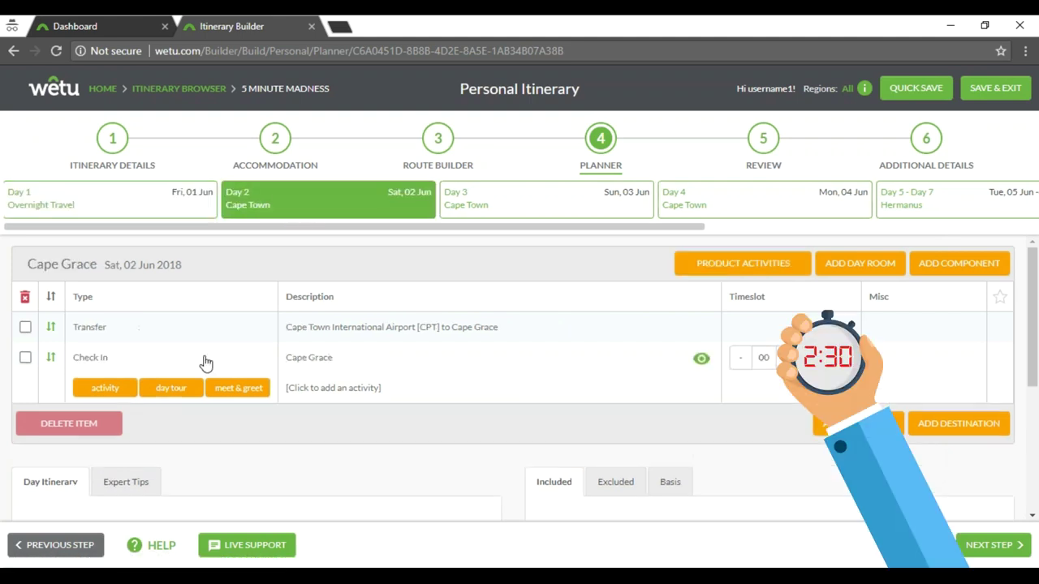
Write the Day 2 itinerary description "Welcome to South Africa, settle into the beautiful Cape Town"
{"action": "scroll", "coordinate": [205, 363], "scroll_direction": "down", "scroll_amount": 2}
{"action": "left_click", "coordinate": [133, 406]}
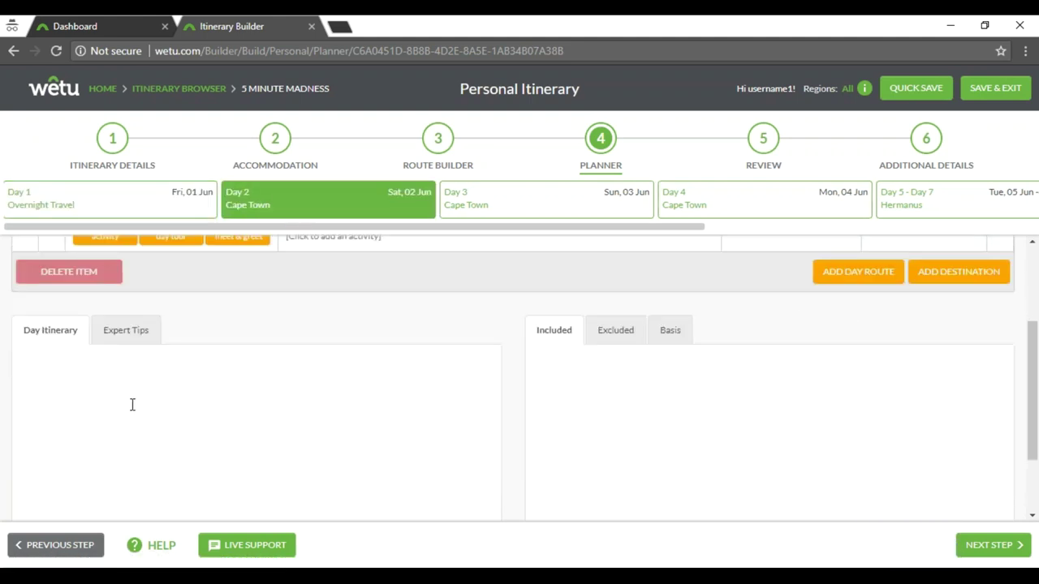
{"action": "type", "text": "Welcome to South Africa, settle into the beautiful"}
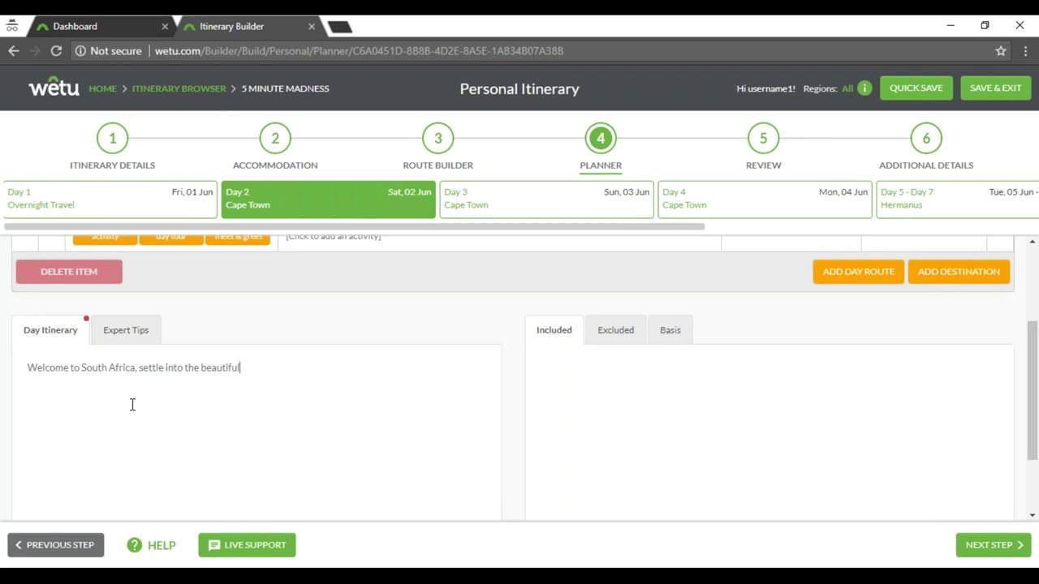
{"action": "type", "text": "Town"}
Add Cape Grace's Signal Restaurant and Bascule Whisky, Wine and Cocktail Bar as Day 2 activities
{"action": "scroll", "coordinate": [132, 404], "scroll_direction": "up", "scroll_amount": 3}
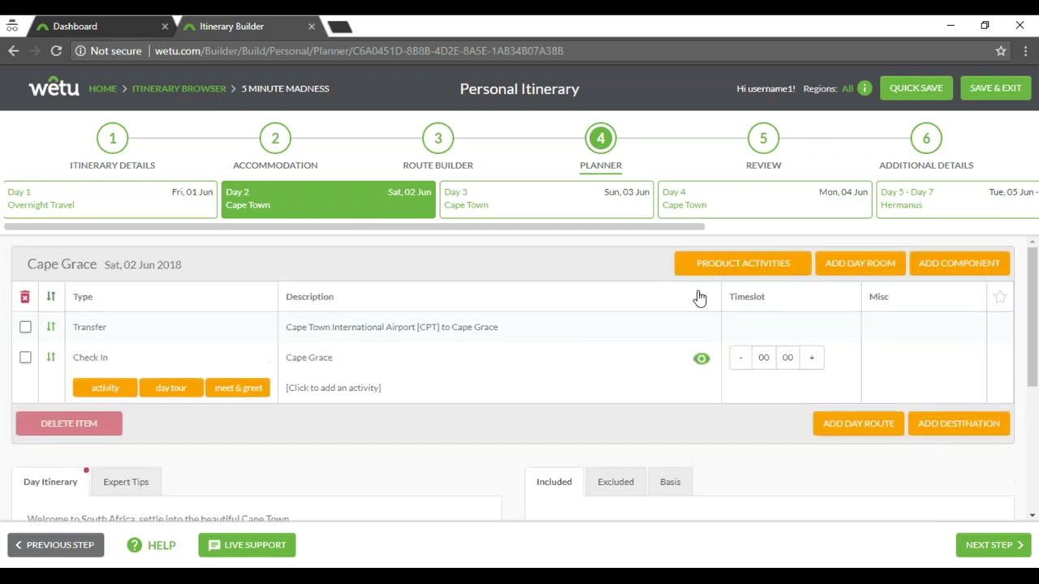
{"action": "left_click", "coordinate": [735, 263]}
{"action": "left_click", "coordinate": [727, 327]}
{"action": "left_click", "coordinate": [726, 342]}
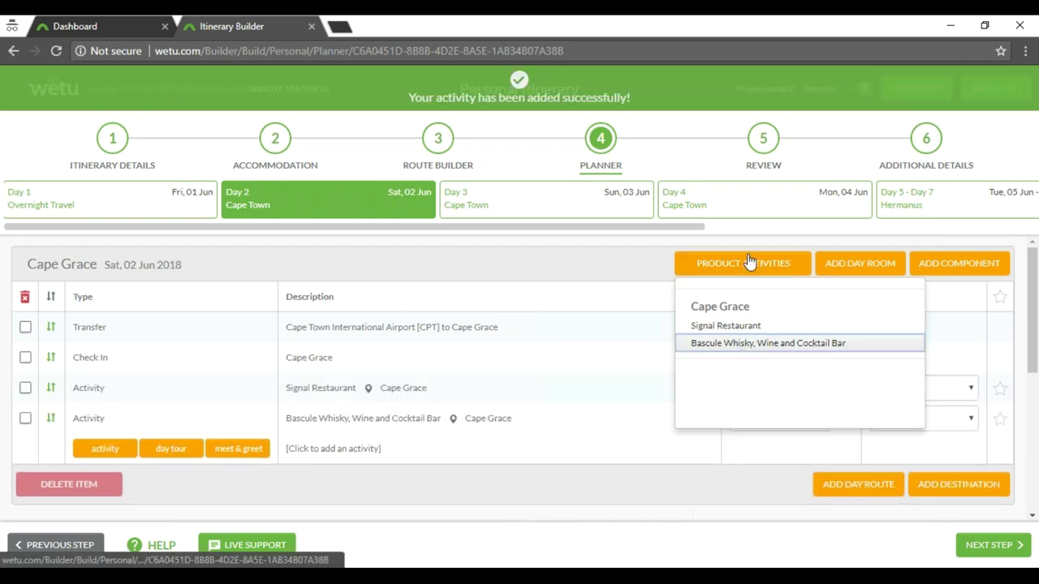
{"action": "left_click", "coordinate": [735, 265]}
Mark both the Signal Restaurant and the Bascule Whisky, Wine and Cocktail Bar activities as Recommended
{"action": "left_click", "coordinate": [922, 388]}
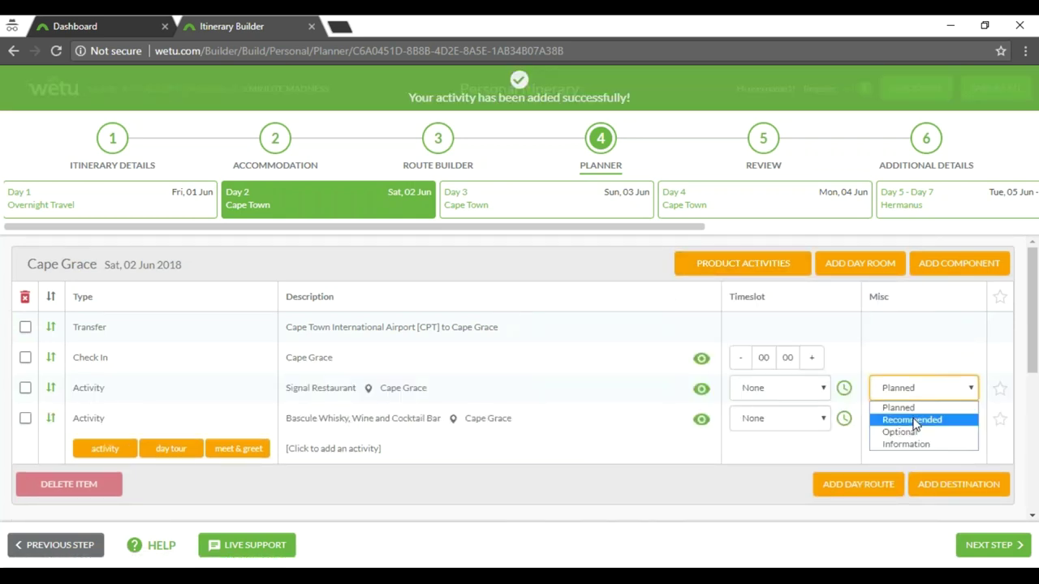
{"action": "left_click", "coordinate": [911, 419]}
{"action": "left_click", "coordinate": [914, 419]}
{"action": "left_click", "coordinate": [903, 447]}
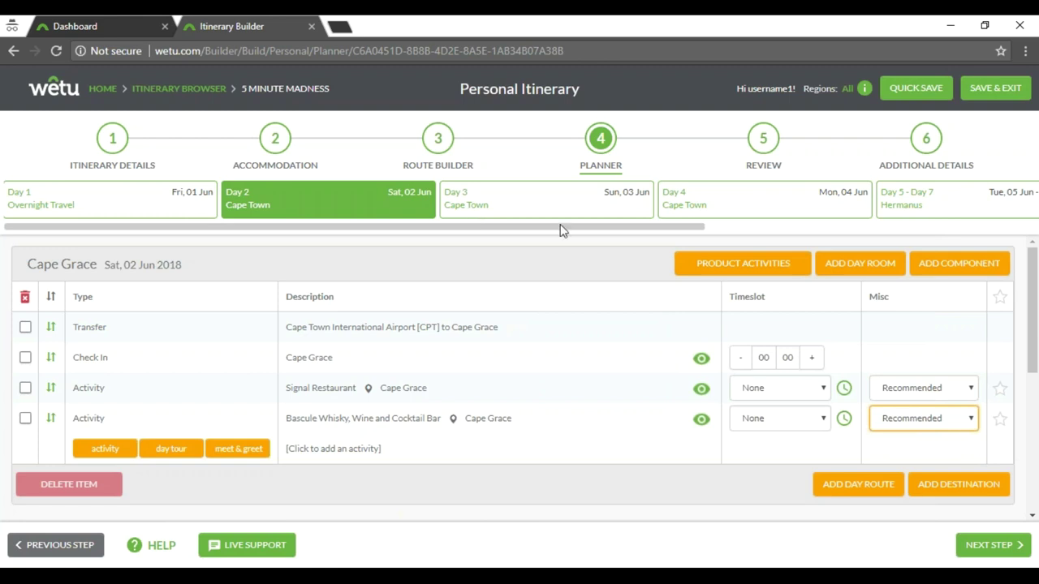
Add the V&A Waterfront as a Day 3 activity
{"action": "left_click", "coordinate": [546, 199]}
{"action": "left_click", "coordinate": [314, 329]}
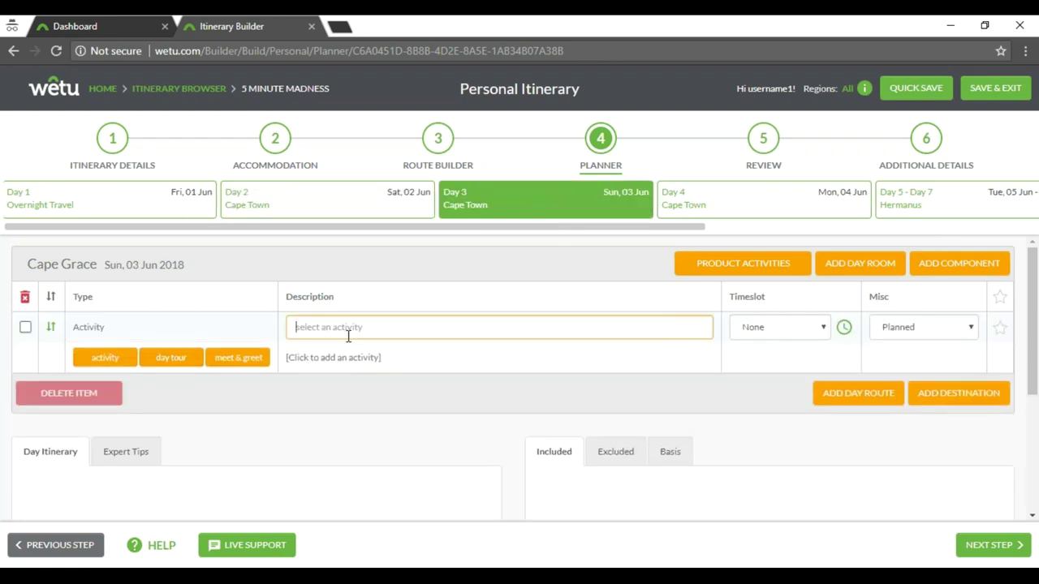
{"action": "type", "text": "v"}
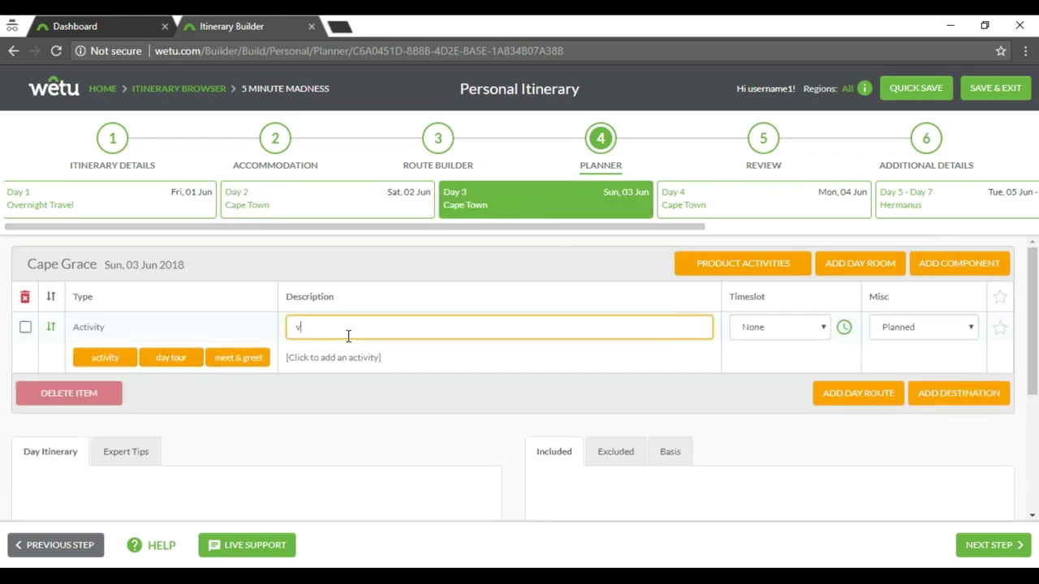
{"action": "type", "text": "&A "}
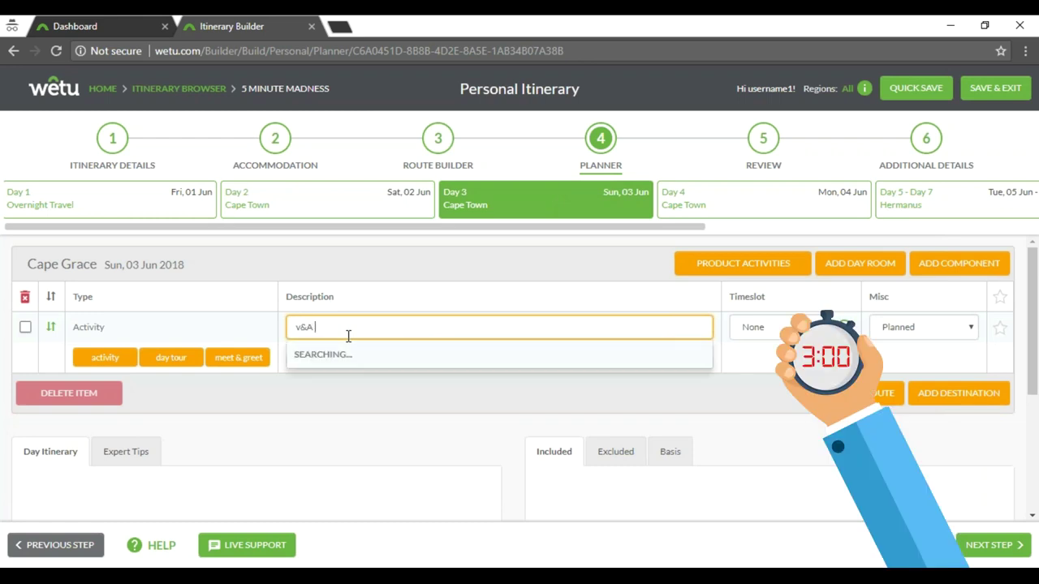
{"action": "type", "text": "waterfront"}
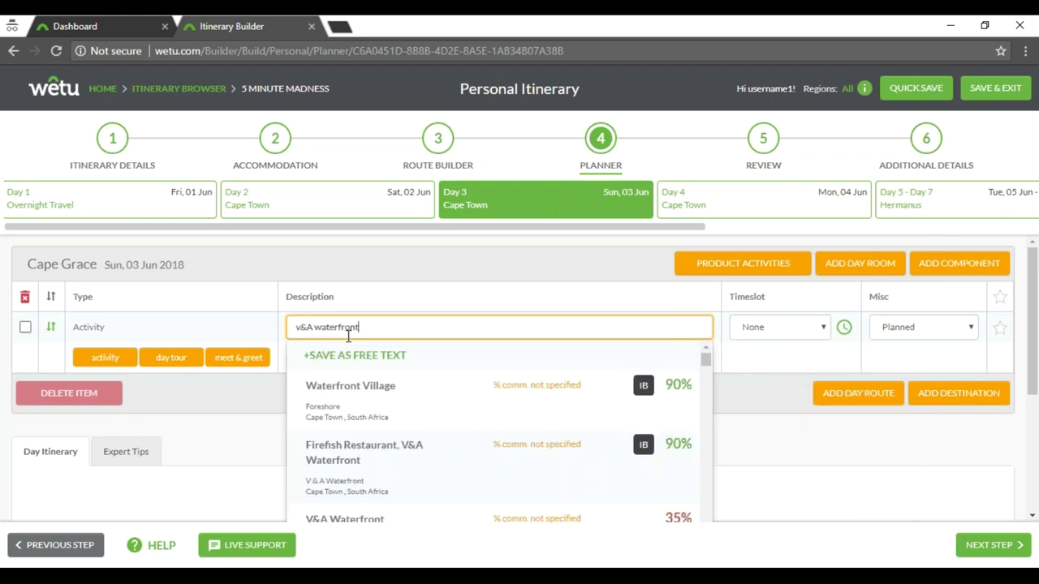
{"action": "left_click", "coordinate": [374, 467]}
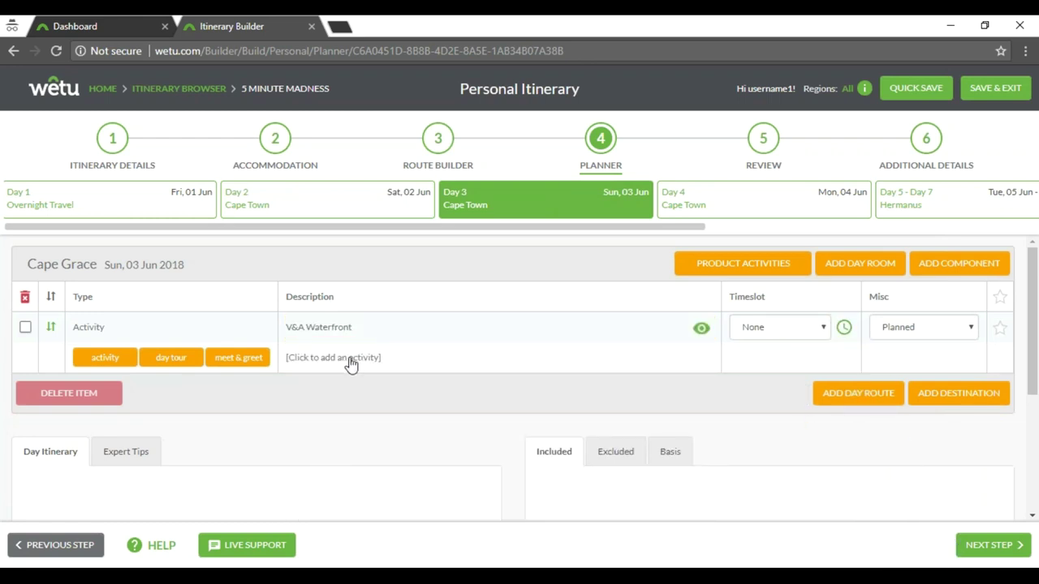
Add Robben Island as a second Day 3 activity, using the listing on Robben Island rather than the ferry
{"action": "left_click", "coordinate": [350, 363]}
{"action": "left_click", "coordinate": [353, 361]}
{"action": "type", "text": "rob"}
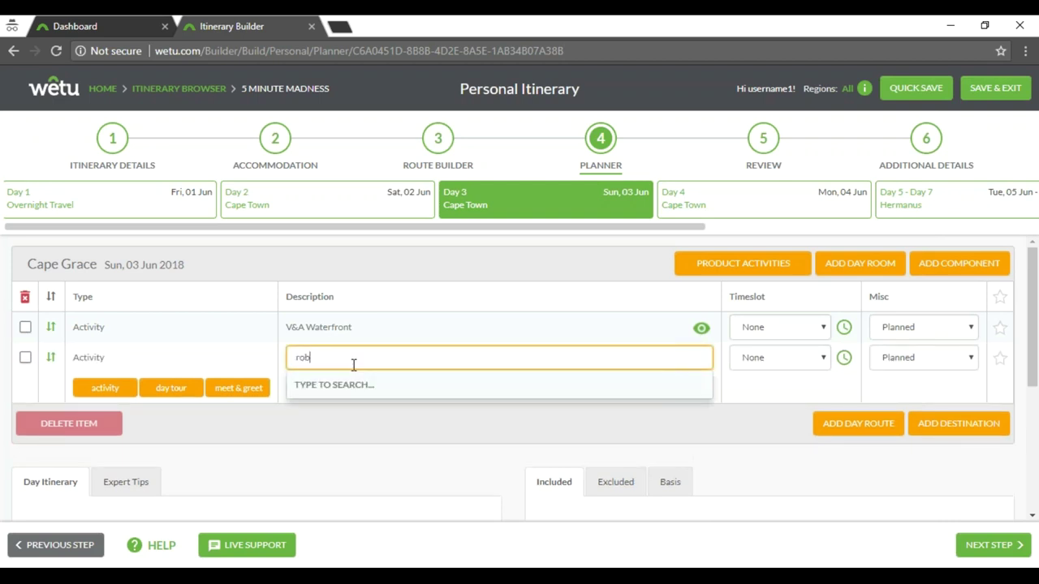
{"action": "type", "text": "ben Island"}
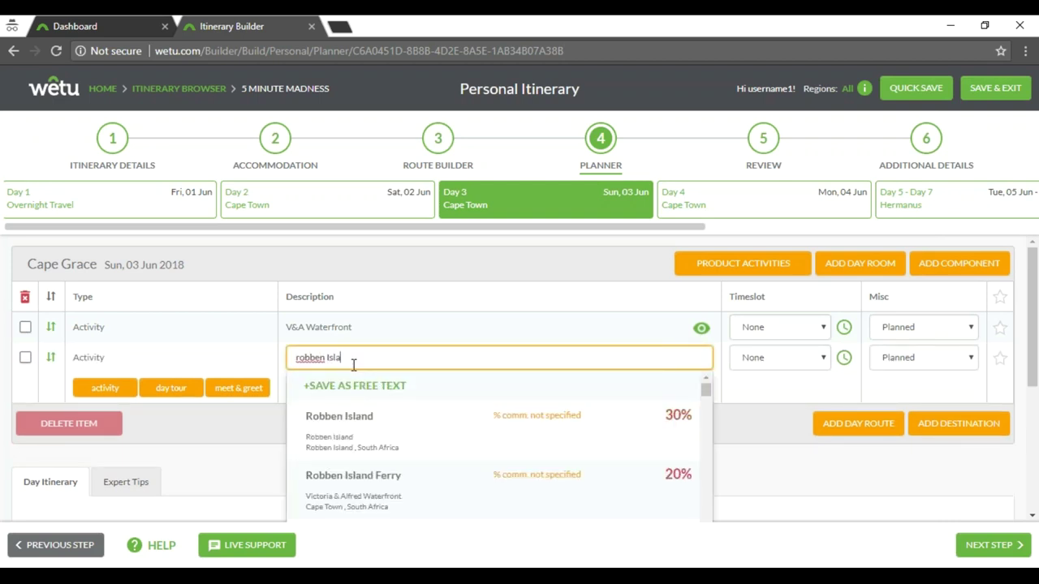
{"action": "left_click", "coordinate": [378, 419]}
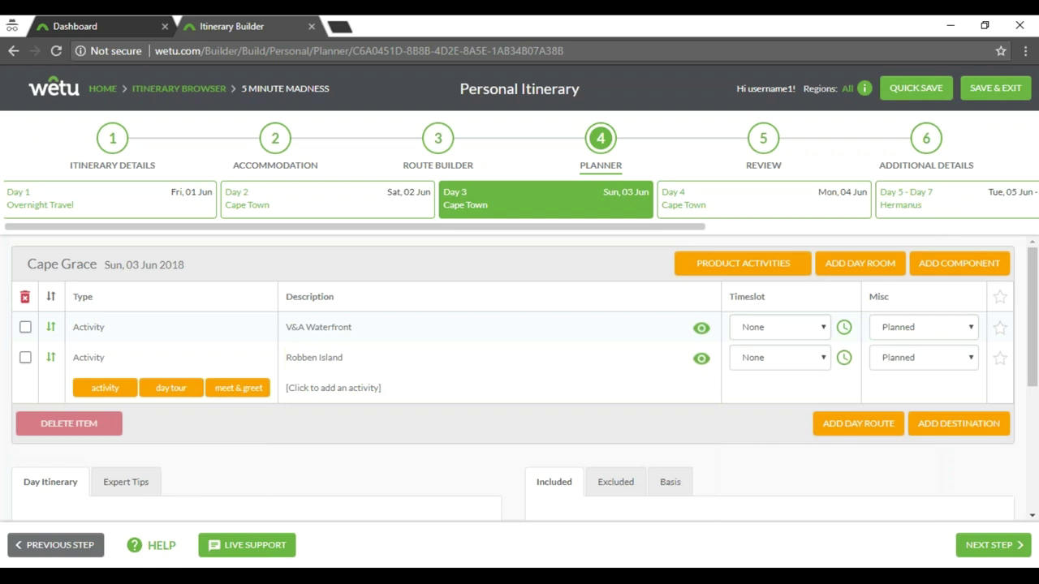
Mark both the Robben Island and V&A Waterfront activities as Recommended
{"action": "left_click", "coordinate": [932, 357]}
{"action": "left_click", "coordinate": [902, 385]}
{"action": "left_click", "coordinate": [923, 329]}
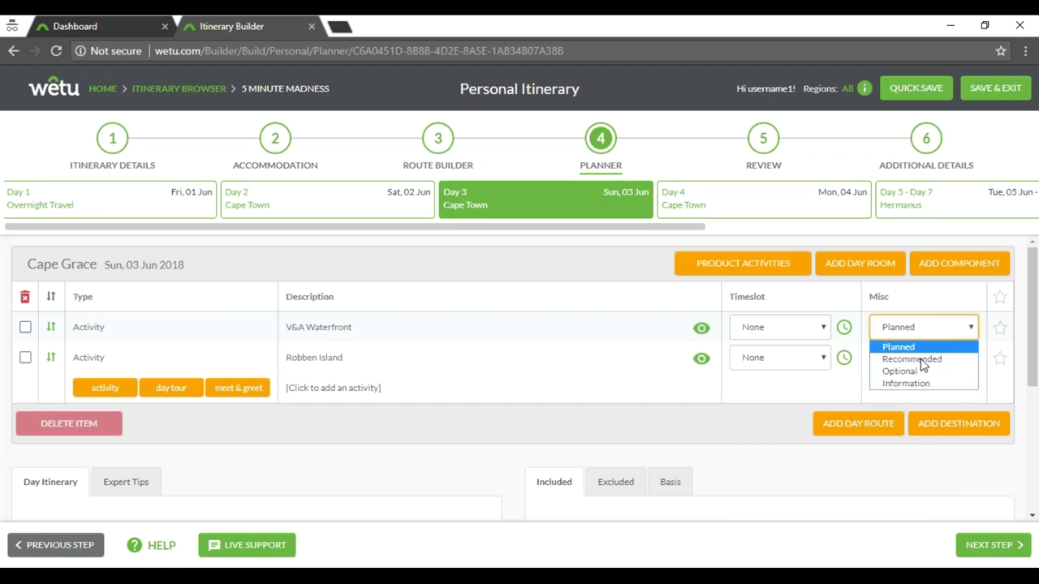
{"action": "left_click", "coordinate": [917, 361]}
Add Table Mountain as a Day 3 activity and mark it as Recommended
{"action": "left_click", "coordinate": [329, 390]}
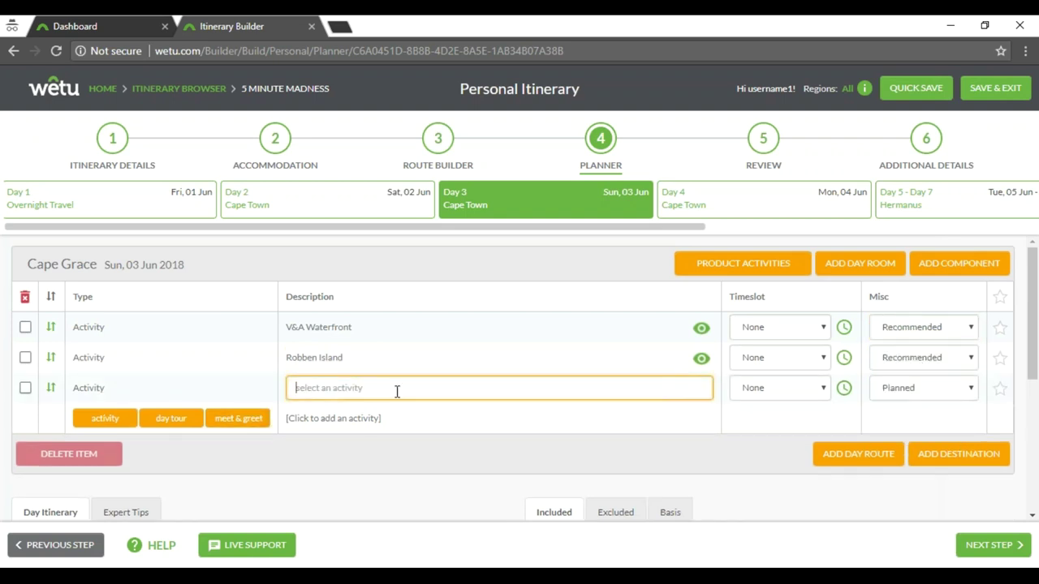
{"action": "type", "text": "table m"}
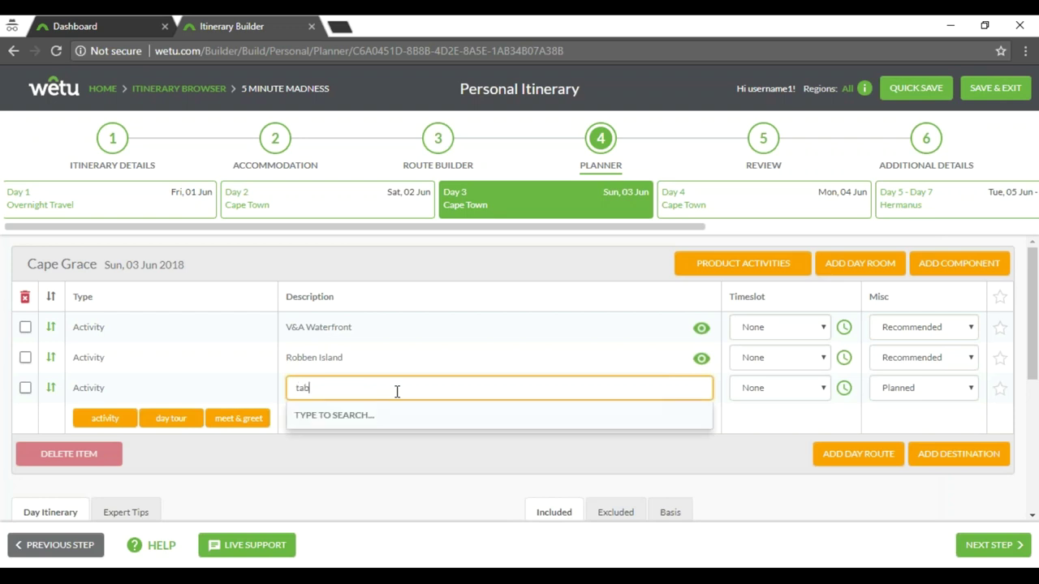
{"action": "type", "text": "ain"}
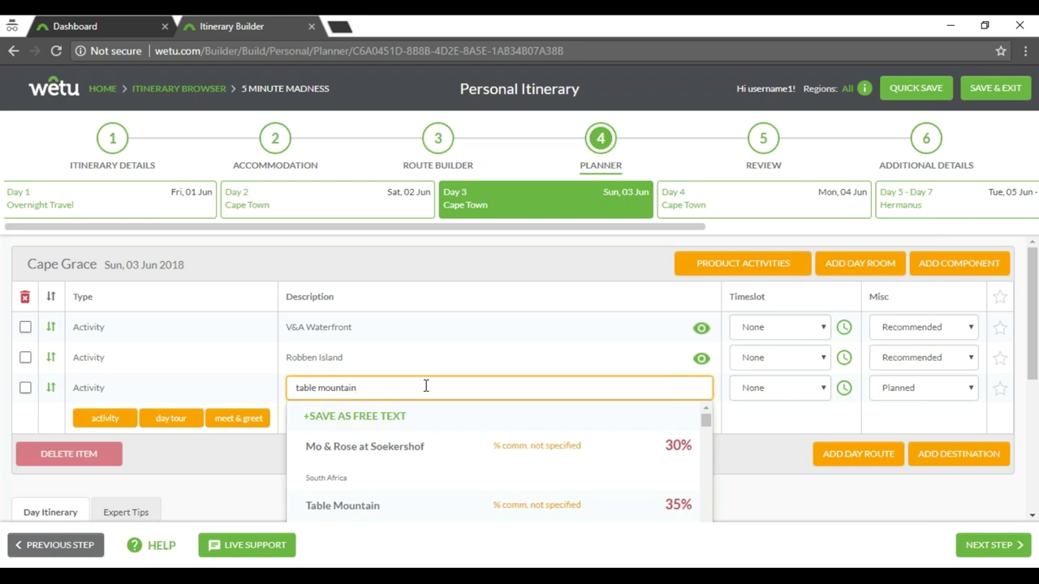
{"action": "left_click", "coordinate": [385, 508]}
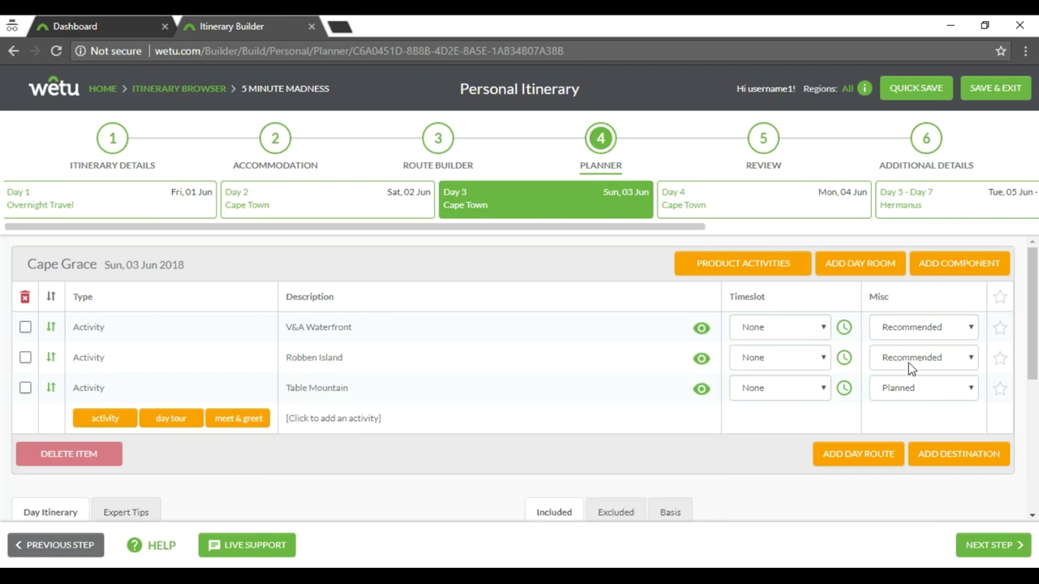
{"action": "left_click", "coordinate": [939, 389]}
{"action": "left_click", "coordinate": [906, 419]}
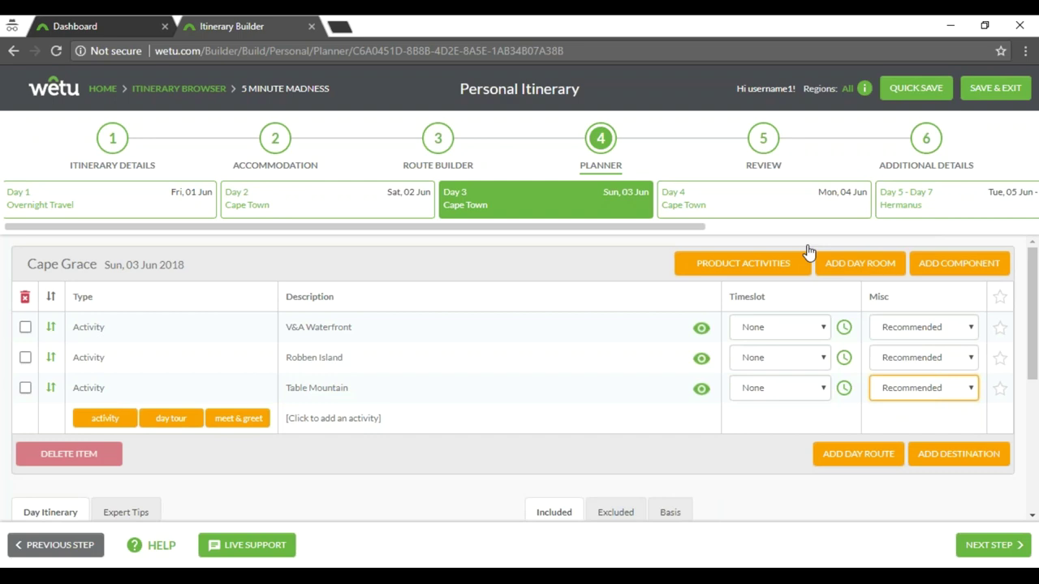
Add the Ilios Travel day tour "Cape Winelands (Full Day) - Private" to Day 4
{"action": "left_click", "coordinate": [695, 204]}
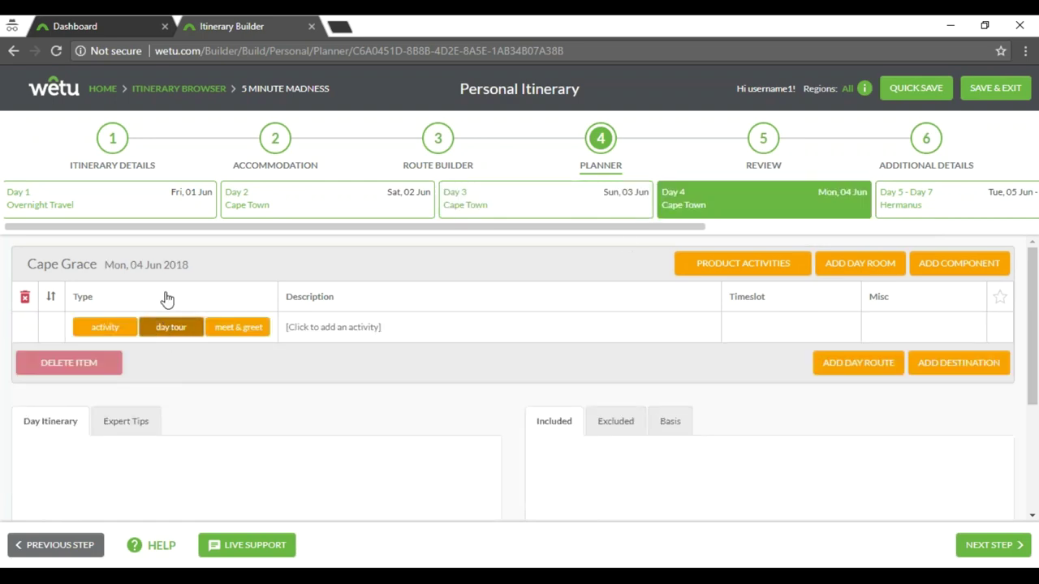
{"action": "left_click", "coordinate": [171, 326]}
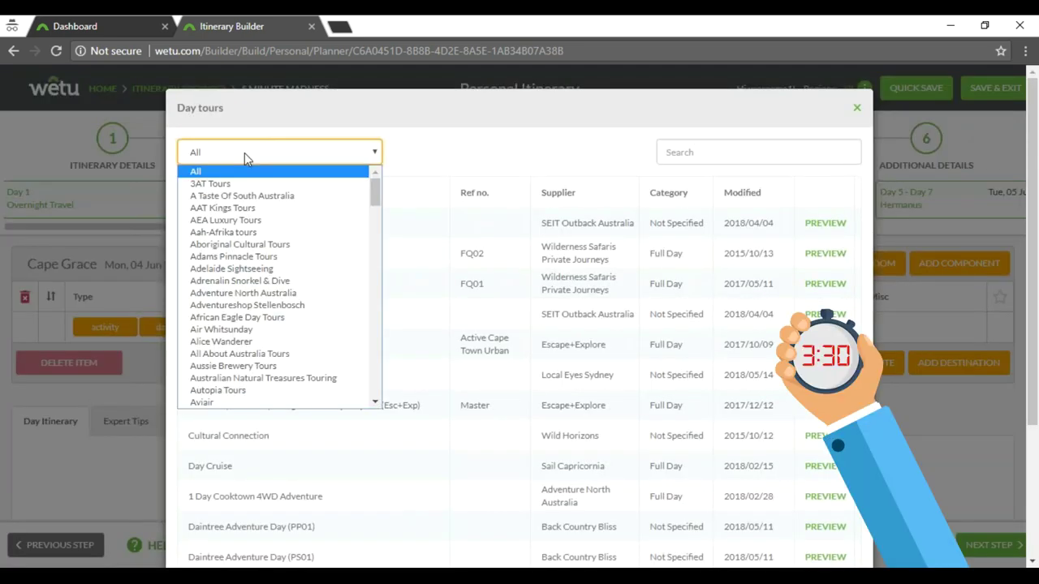
{"action": "type", "text": "ios Trave"}
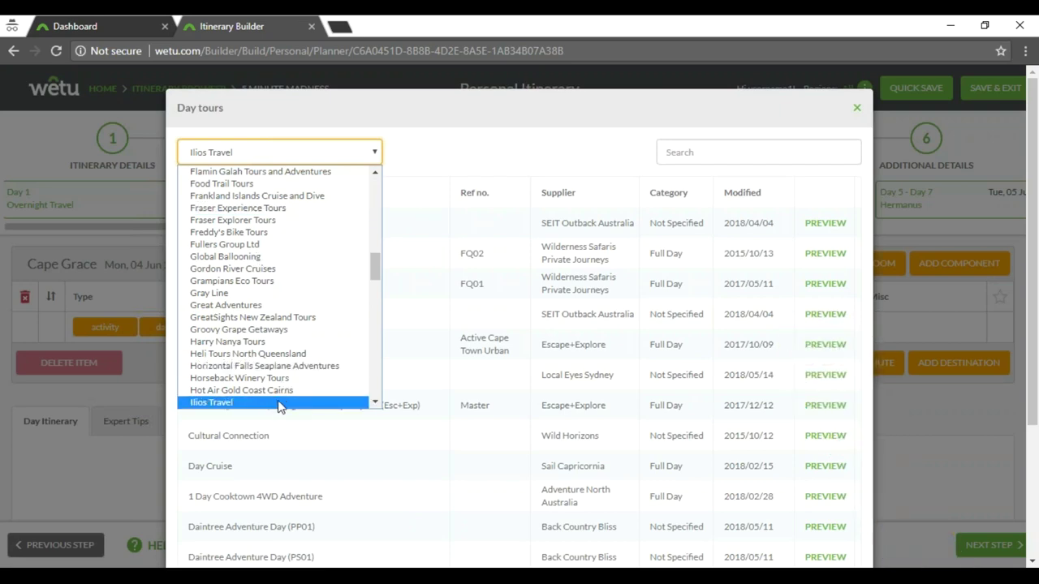
{"action": "left_click", "coordinate": [272, 406]}
{"action": "double_click", "coordinate": [303, 317]}
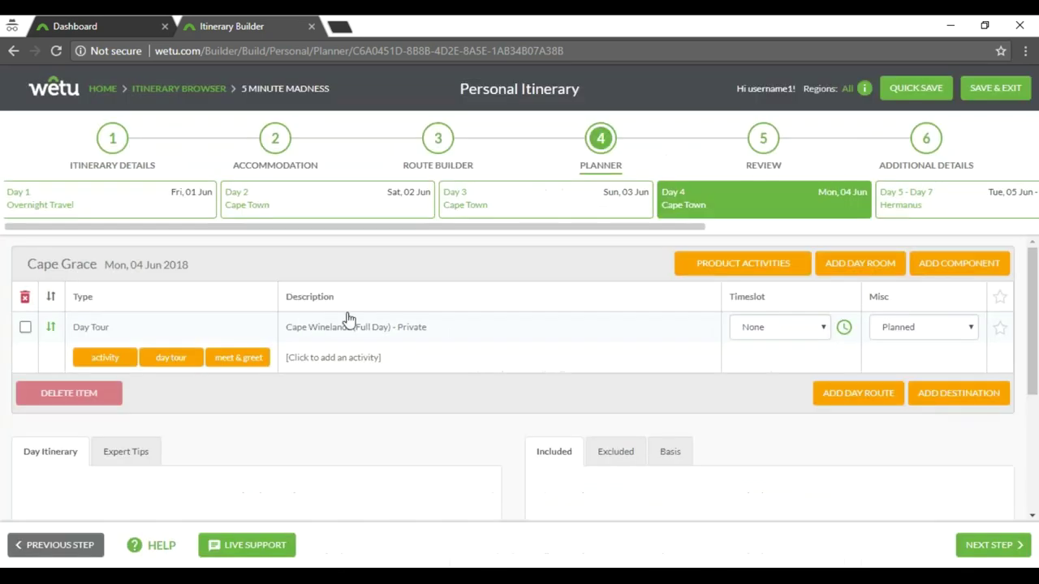
Write the Day 5 - Day 7 description "welcome to HErmanus, spend your time visiting the wonders of this small town"
{"action": "left_click", "coordinate": [915, 206]}
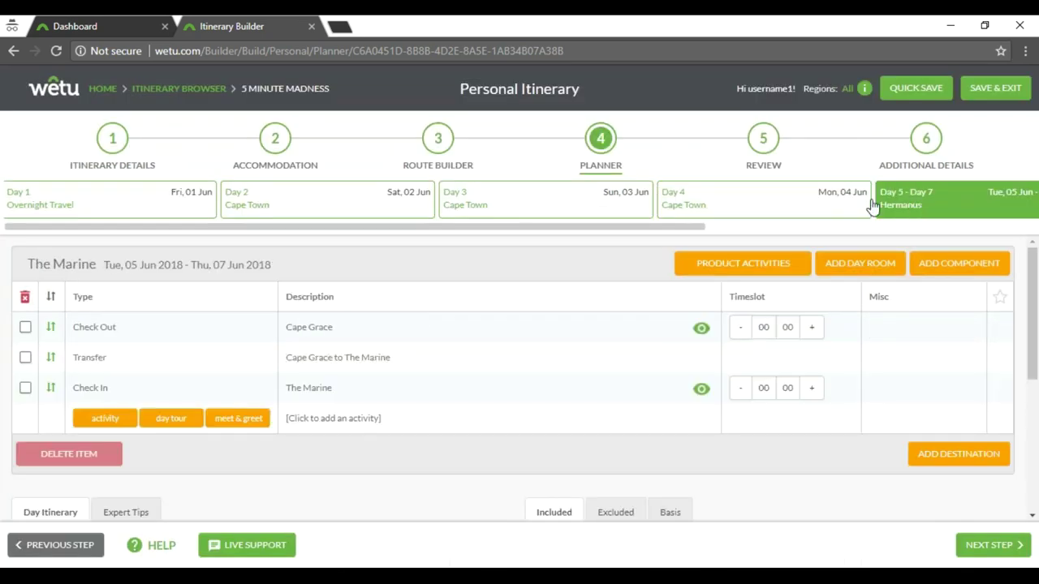
{"action": "scroll", "coordinate": [89, 485], "scroll_direction": "down", "scroll_amount": 1}
{"action": "left_click", "coordinate": [152, 502]}
{"action": "type", "text": "we"}
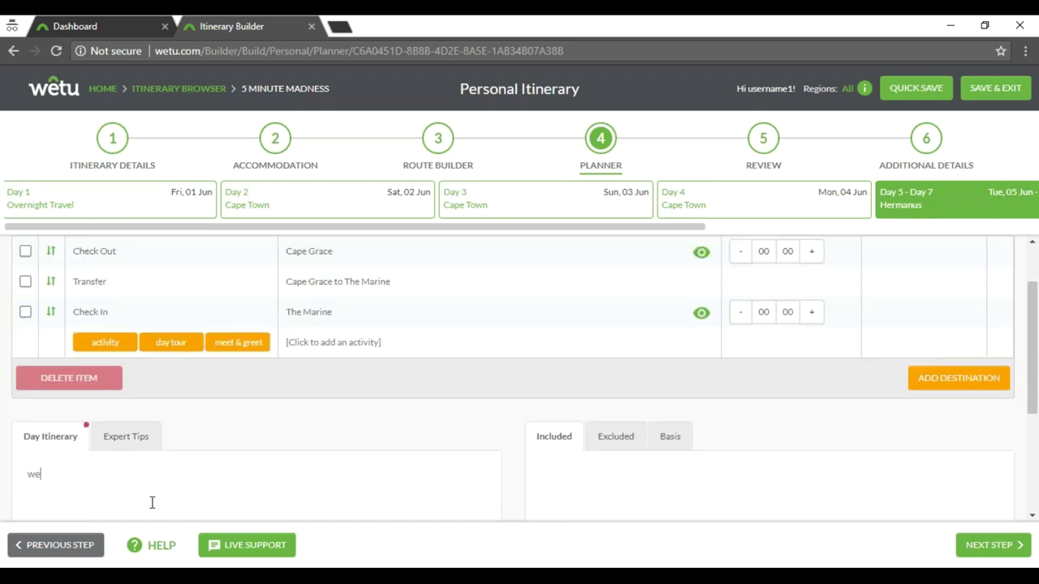
{"action": "type", "text": "lcome to HErmanus, spend your time visiting the wonders of this small town"}
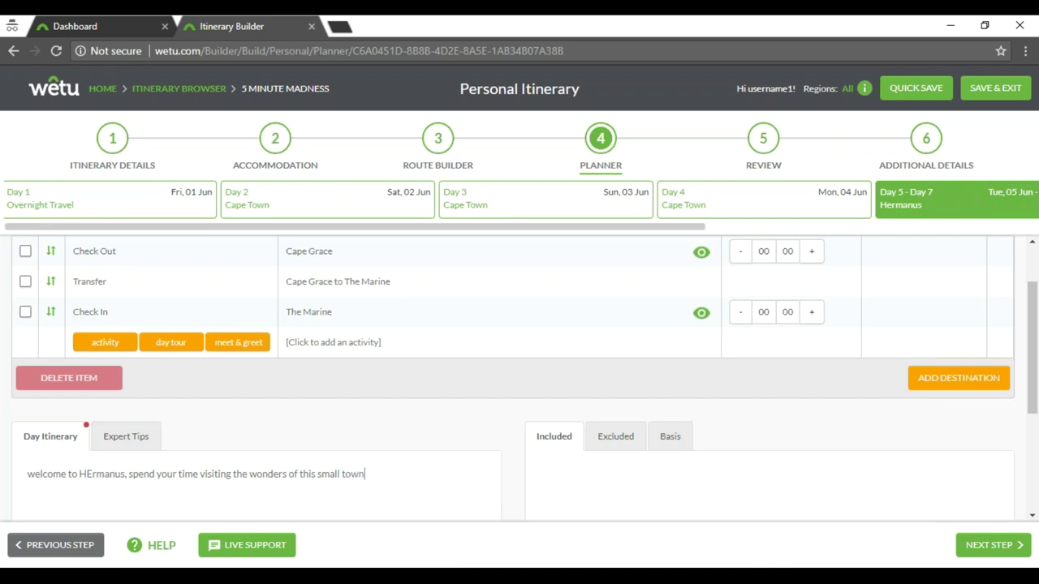
Add The Marine's A Cultural Immersion, Overberg's Outdoor Arena, African Wings, Whale Watching Boat Trips, Origins and Sun Lounge activities to Days 5-7
{"action": "scroll", "coordinate": [249, 447], "scroll_direction": "up", "scroll_amount": 1}
{"action": "left_click", "coordinate": [733, 271]}
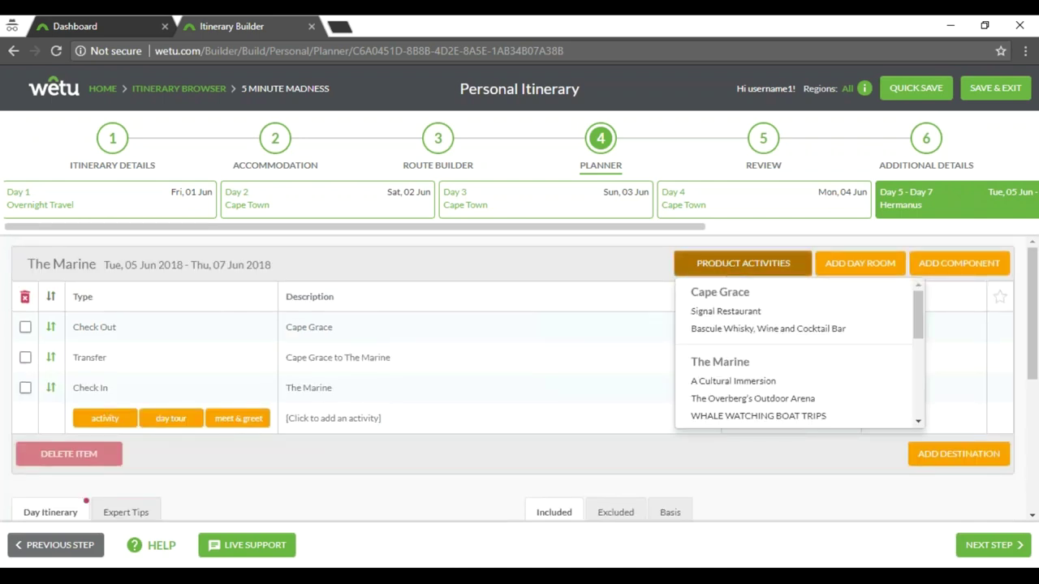
{"action": "left_click", "coordinate": [736, 380]}
{"action": "left_click", "coordinate": [746, 398]}
{"action": "scroll", "coordinate": [747, 389], "scroll_direction": "down", "scroll_amount": 2}
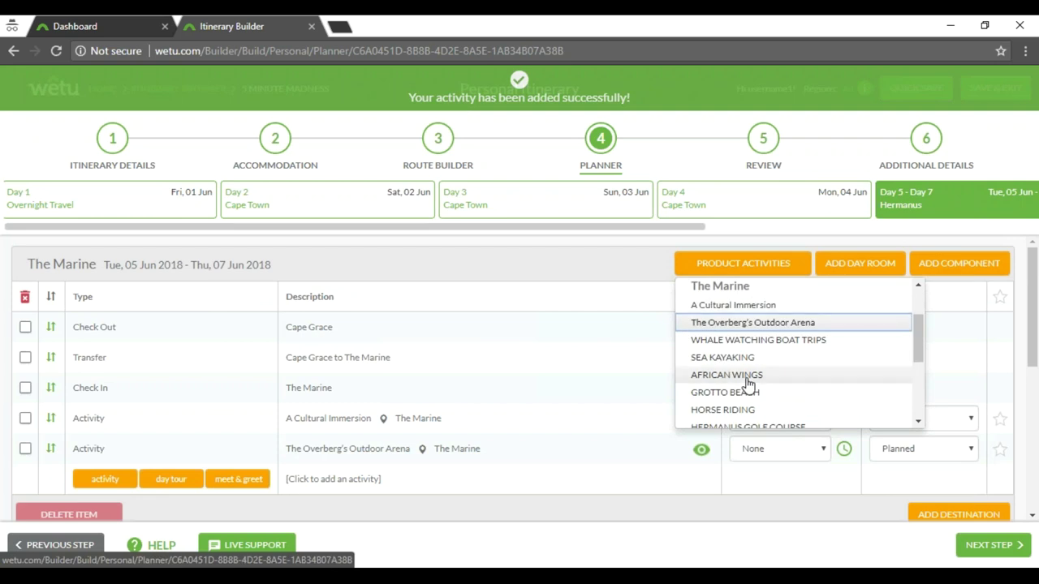
{"action": "left_click", "coordinate": [748, 377]}
{"action": "left_click", "coordinate": [751, 341]}
{"action": "scroll", "coordinate": [753, 342], "scroll_direction": "down", "scroll_amount": 3}
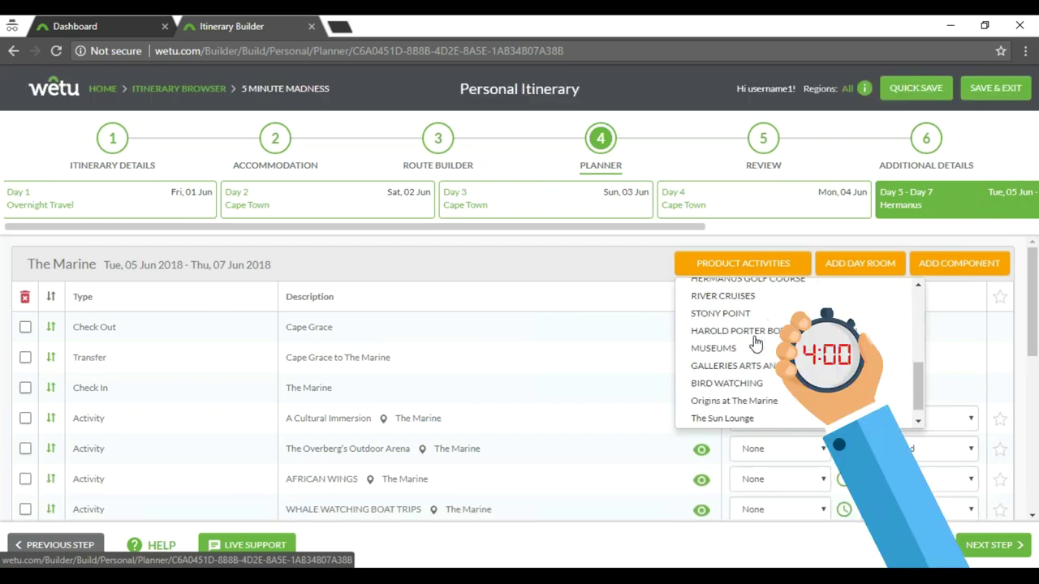
{"action": "left_click", "coordinate": [731, 418]}
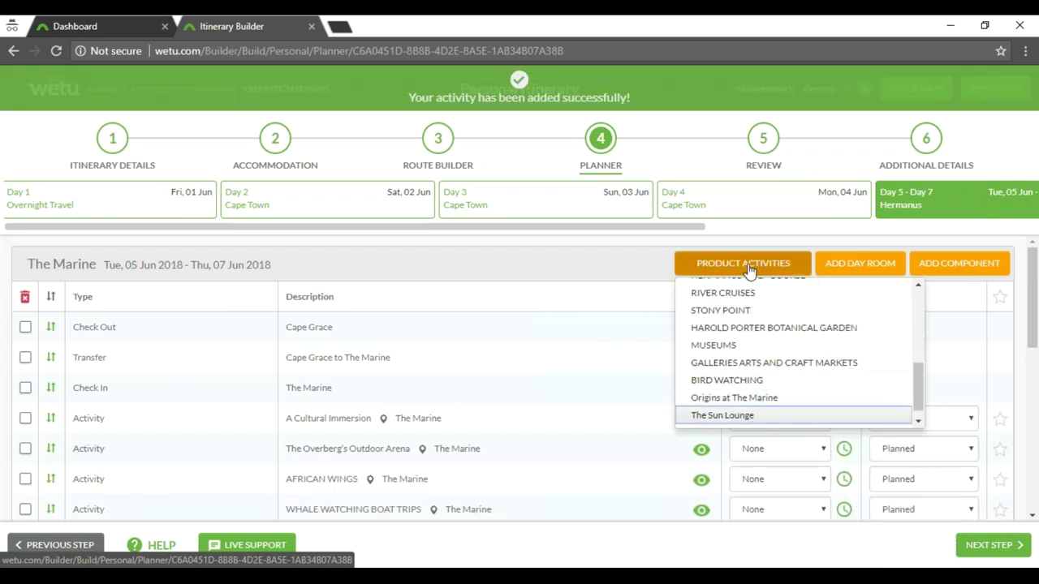
Mark all six of The Marine's activities in the Hermanus stay as Recommended
{"action": "scroll", "coordinate": [535, 396], "scroll_direction": "down", "scroll_amount": 1}
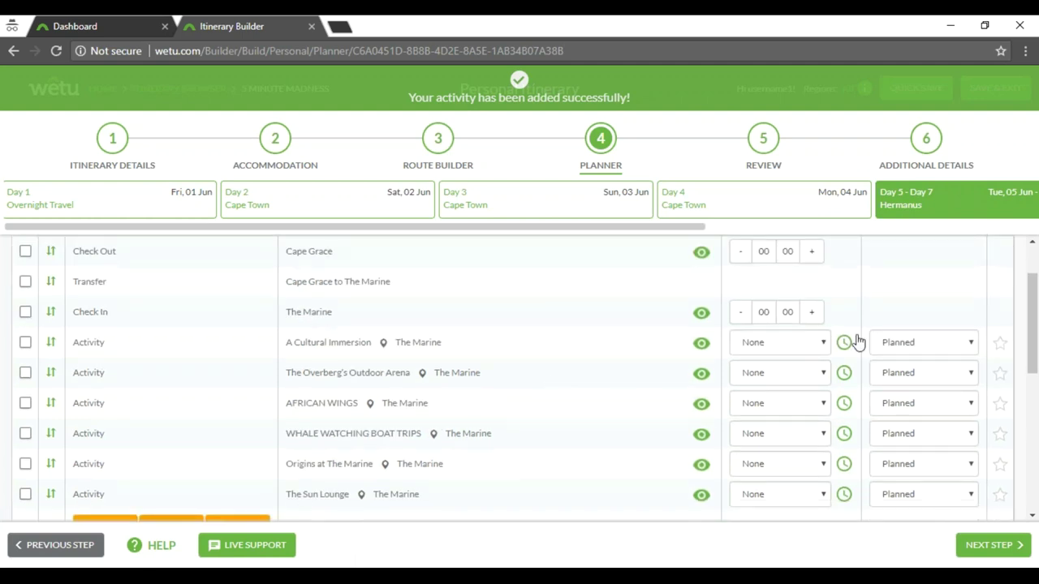
{"action": "left_click", "coordinate": [893, 342]}
{"action": "left_click", "coordinate": [907, 372]}
{"action": "left_click", "coordinate": [909, 381]}
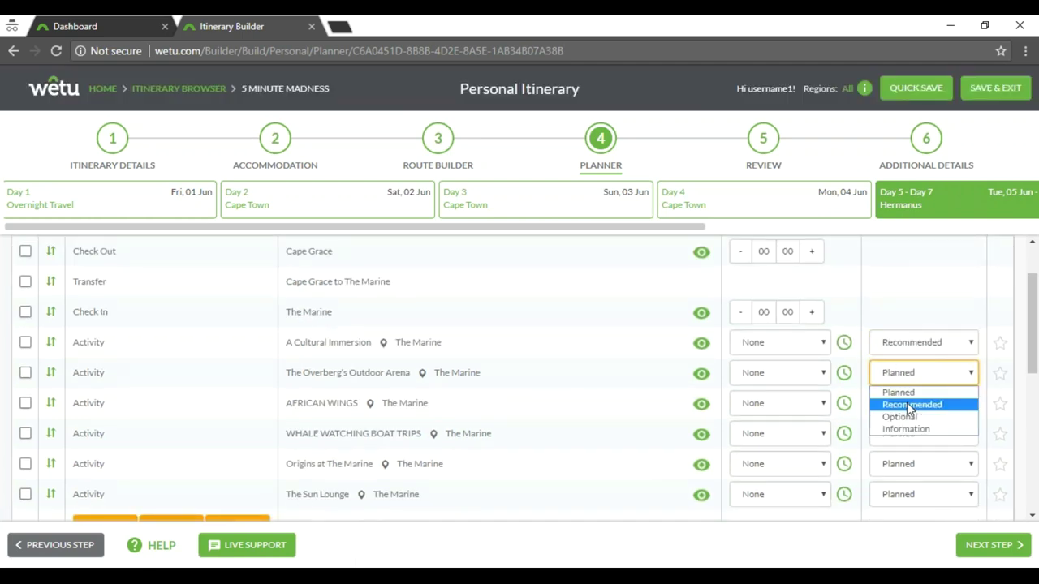
{"action": "left_click", "coordinate": [907, 403]}
{"action": "left_click", "coordinate": [907, 403]}
{"action": "left_click", "coordinate": [909, 433]}
{"action": "left_click", "coordinate": [916, 436]}
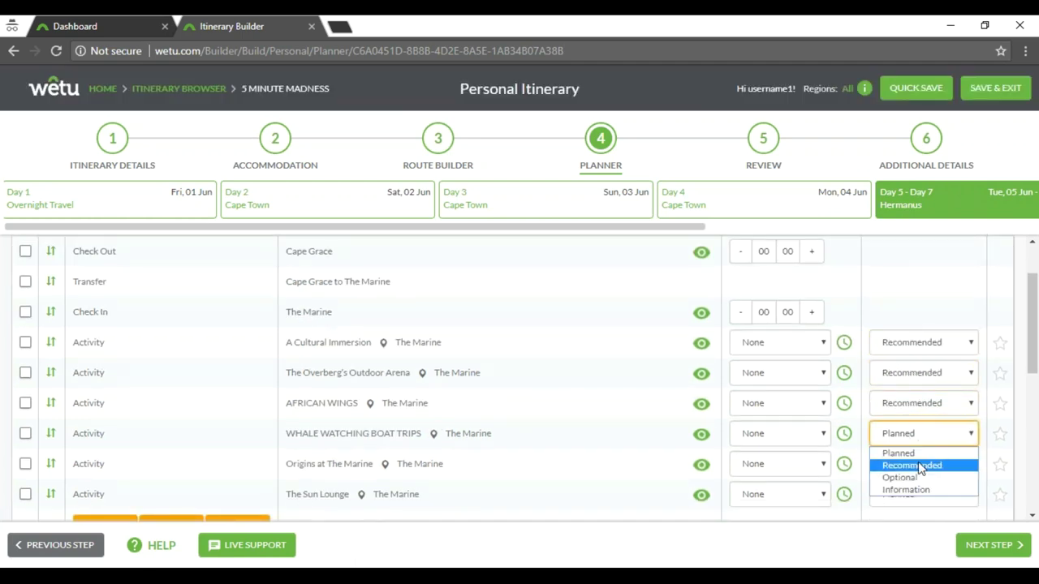
{"action": "left_click", "coordinate": [912, 465]}
{"action": "left_click", "coordinate": [915, 466]}
{"action": "left_click", "coordinate": [917, 496]}
{"action": "scroll", "coordinate": [918, 496], "scroll_direction": "down", "scroll_amount": 2}
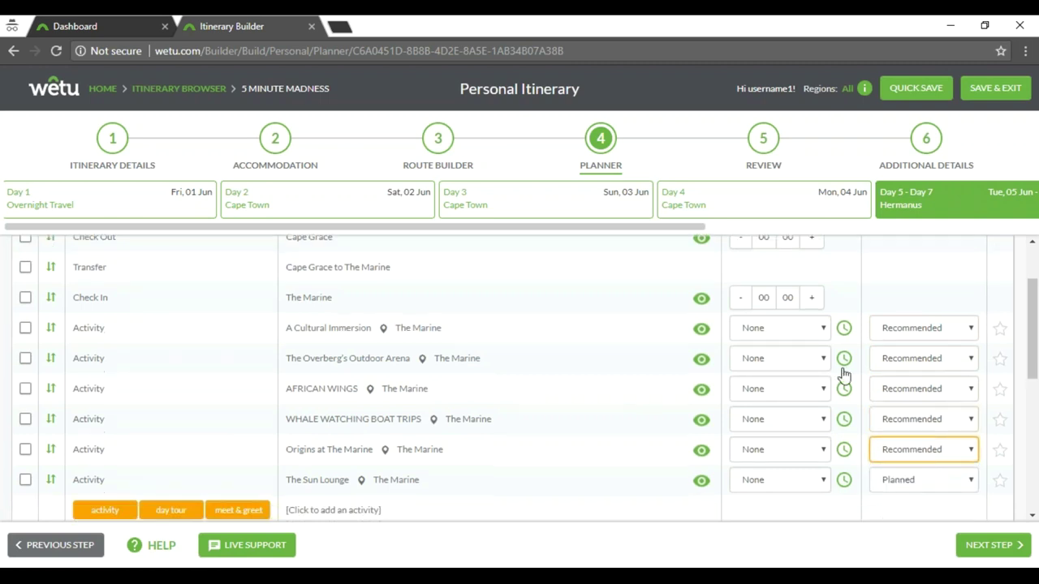
{"action": "left_click", "coordinate": [930, 342]}
{"action": "left_click", "coordinate": [934, 377]}
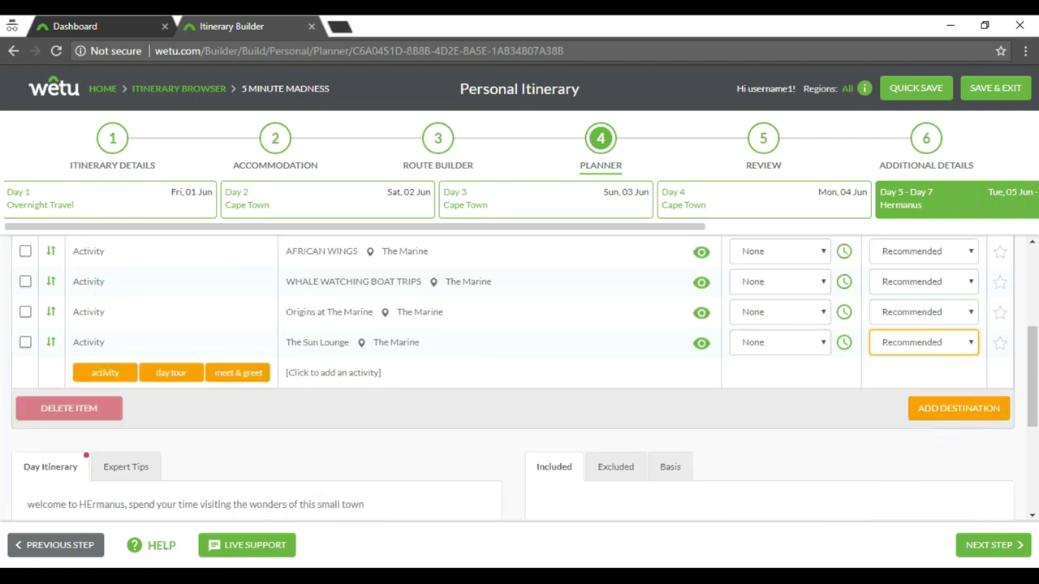
Look over the Day 8 Overnight Travel entries and day description area in the planner
{"action": "scroll", "coordinate": [791, 210], "scroll_direction": "right", "scroll_amount": 1}
{"action": "left_click_drag", "start_coordinate": [792, 209], "coordinate": [313, 200]}
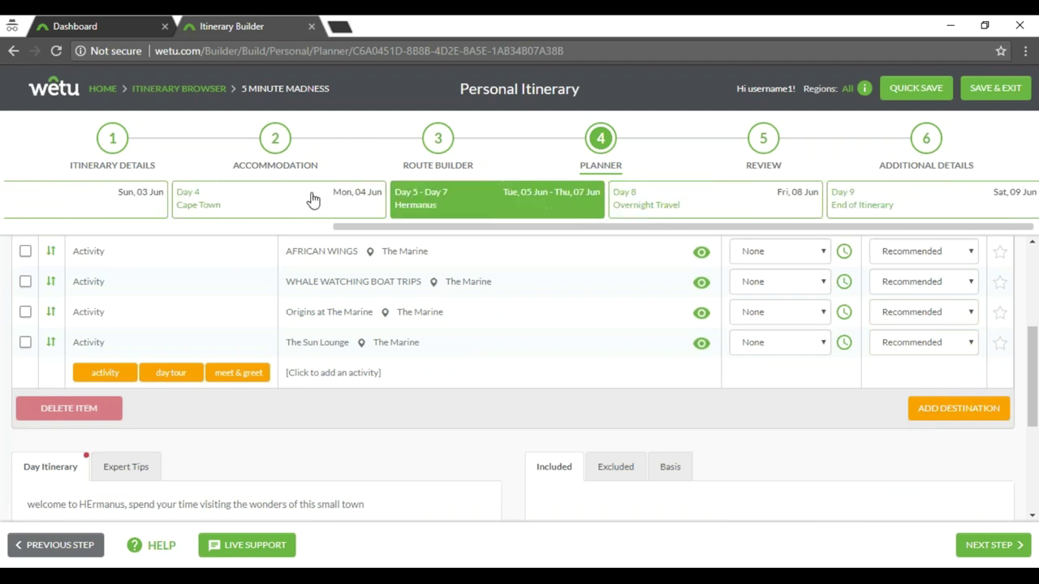
{"action": "right_click", "coordinate": [238, 196]}
{"action": "left_click", "coordinate": [551, 198]}
{"action": "left_click", "coordinate": [693, 207]}
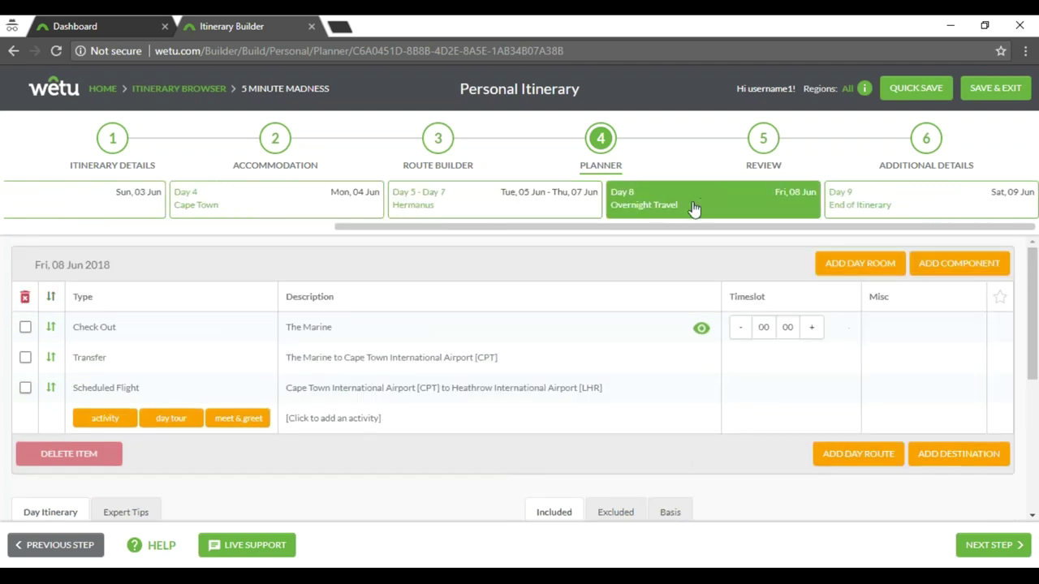
{"action": "scroll", "coordinate": [278, 317], "scroll_direction": "down", "scroll_amount": 2}
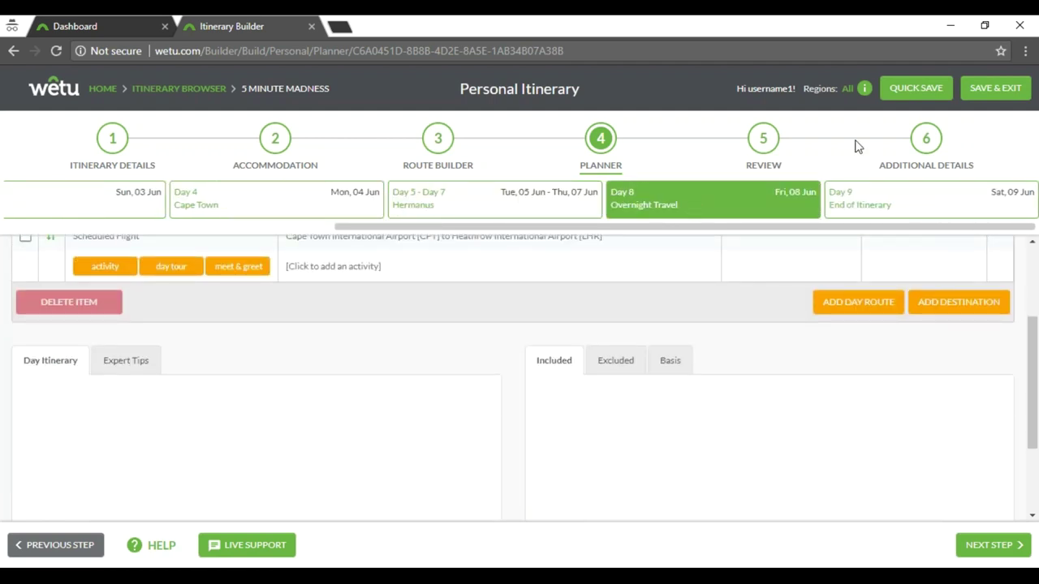
Write the itinerary introduction "Enjoy this trip, we hope you like it" in the additional details
{"action": "left_click", "coordinate": [751, 132]}
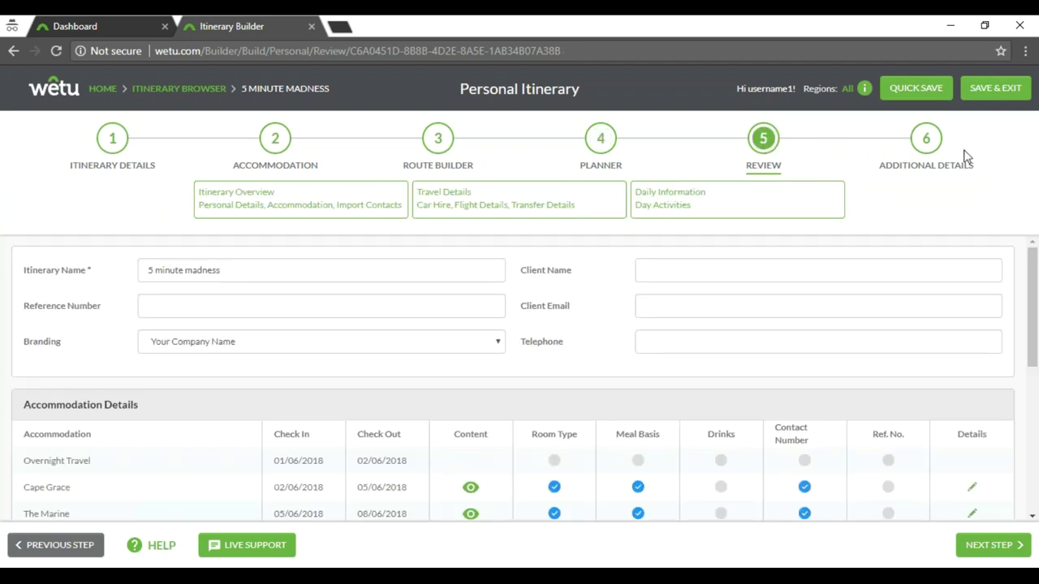
{"action": "left_click", "coordinate": [966, 159]}
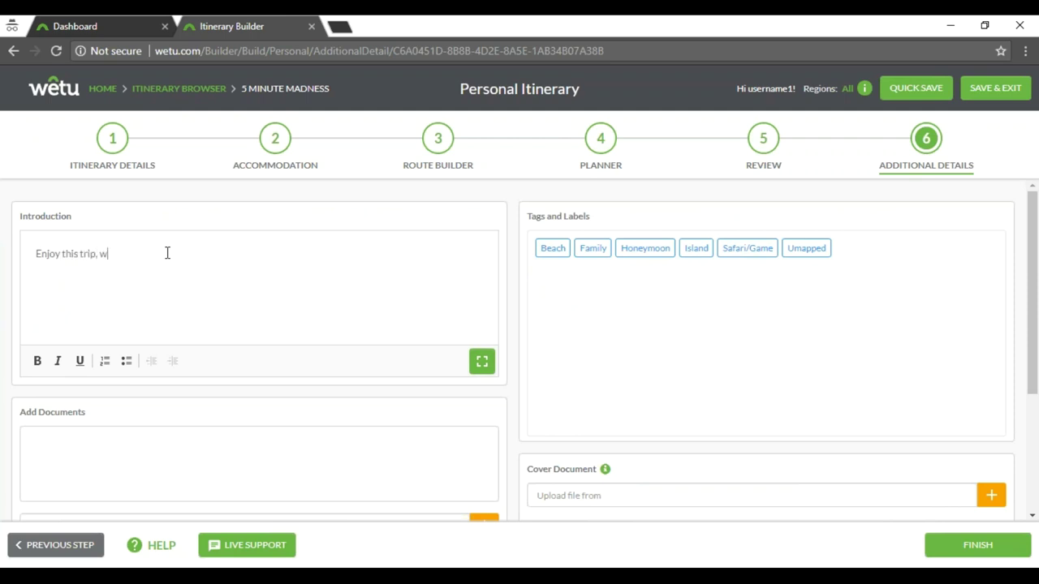
{"action": "type", "text": "hope"}
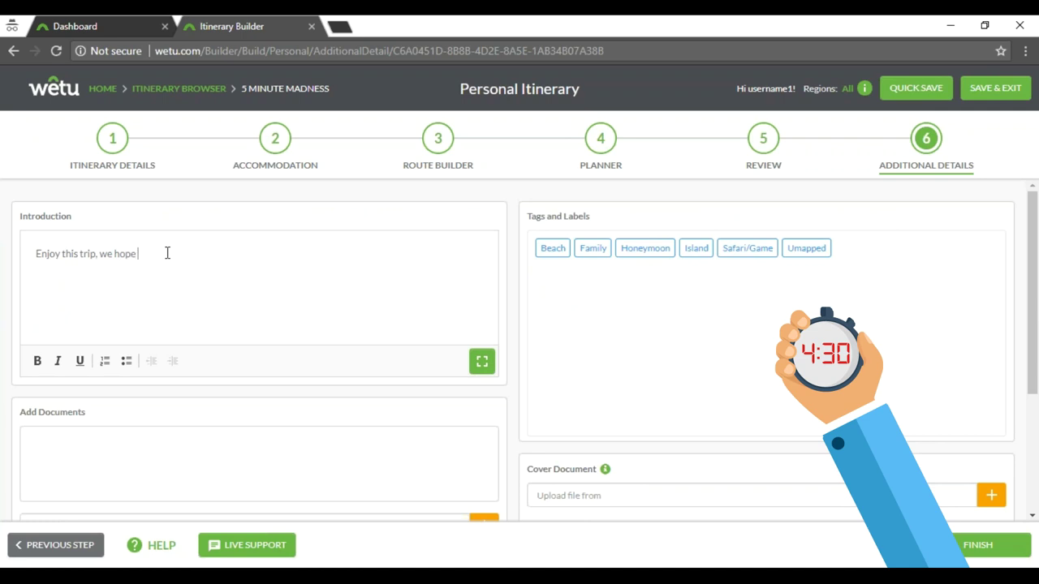
{"action": "type", "text": " you like it"}
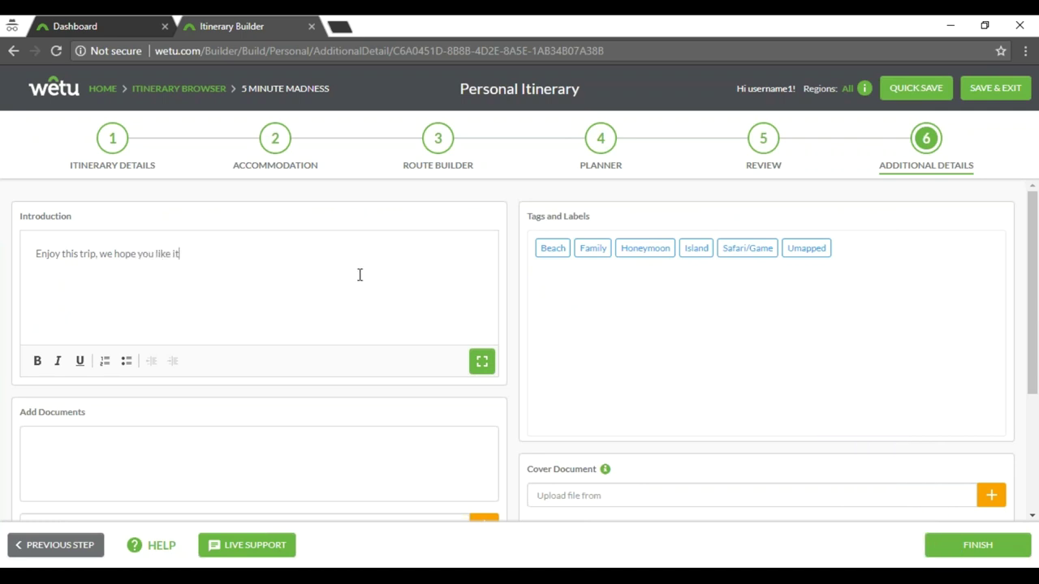
Preview the finished itinerary, enter it from its landing page and look over the overview
{"action": "scroll", "coordinate": [359, 274], "scroll_direction": "down", "scroll_amount": 3}
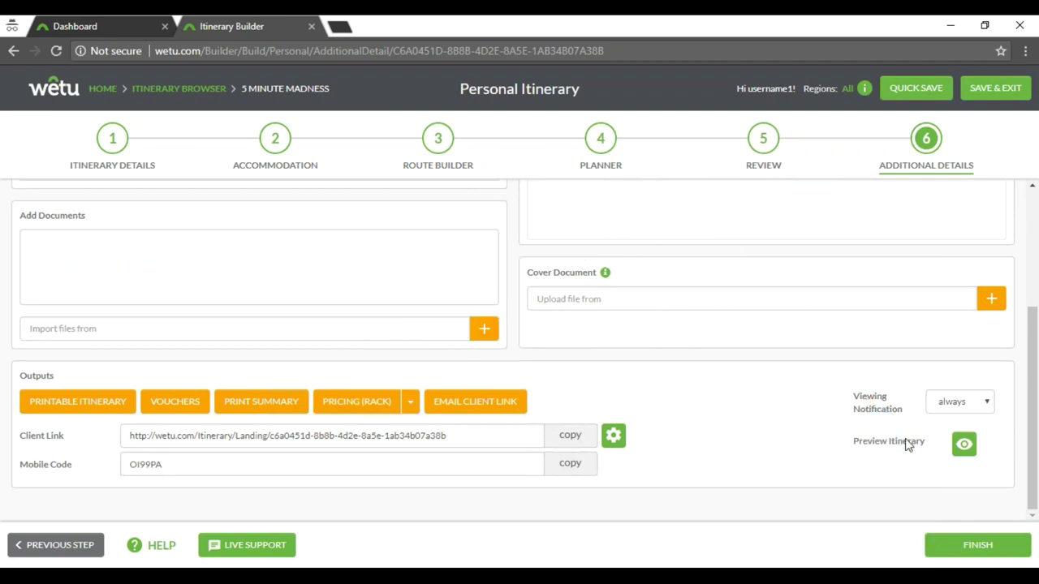
{"action": "left_click", "coordinate": [964, 446]}
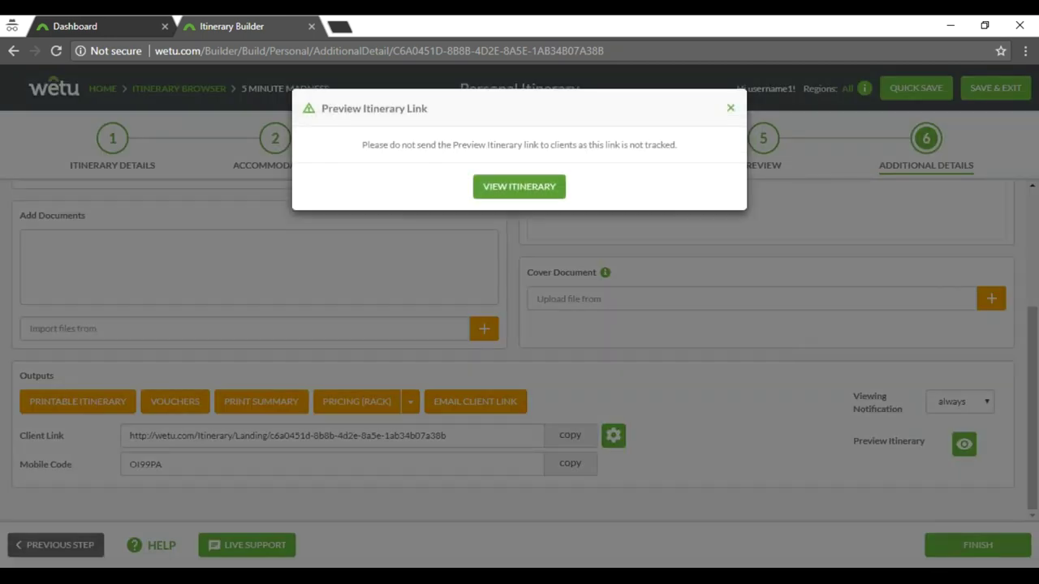
{"action": "left_click", "coordinate": [509, 186]}
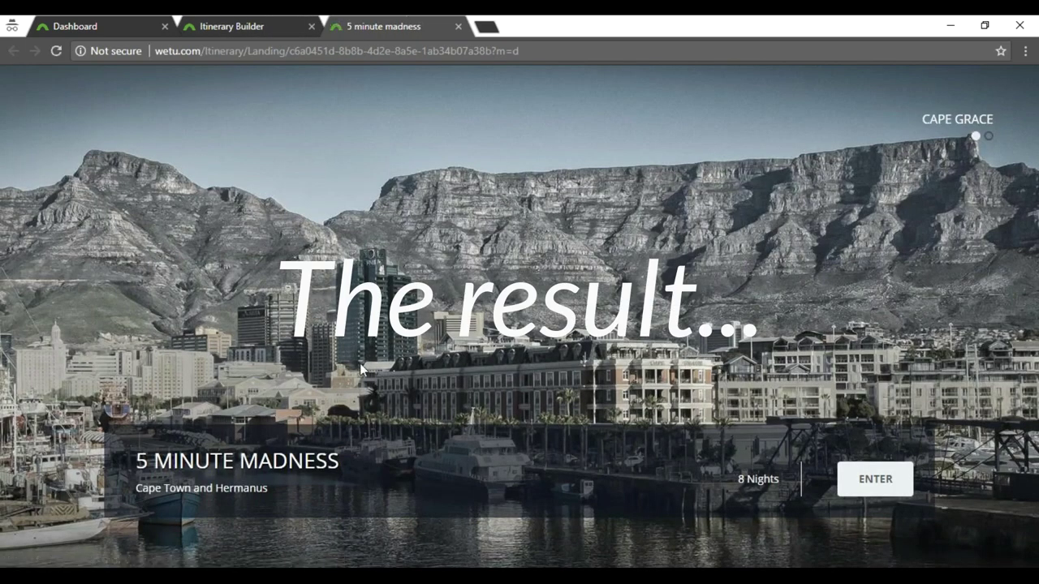
{"action": "left_click", "coordinate": [849, 480]}
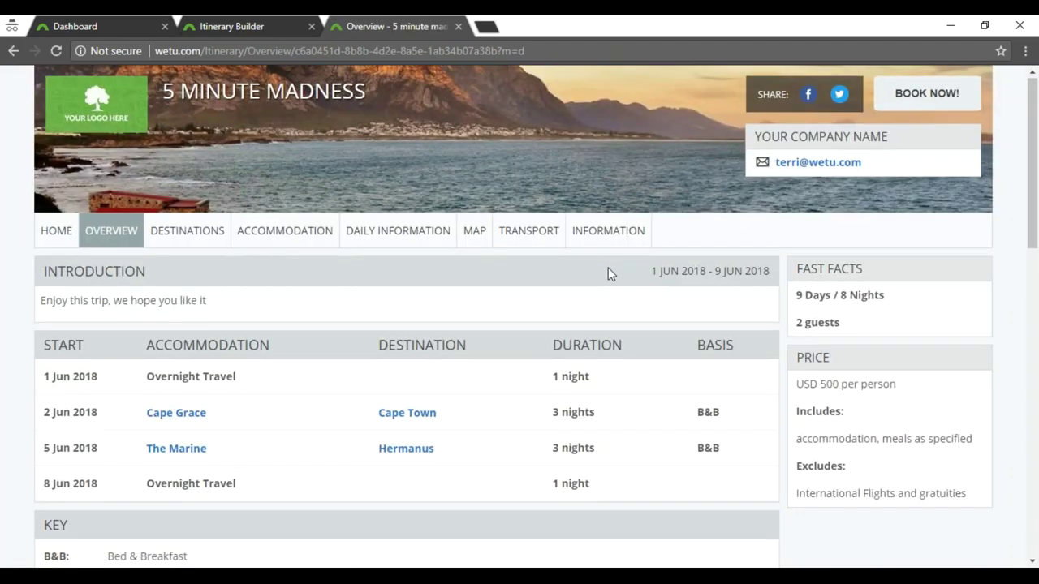
{"action": "scroll", "coordinate": [610, 273], "scroll_direction": "down", "scroll_amount": 2}
{"action": "scroll", "coordinate": [610, 276], "scroll_direction": "up", "scroll_amount": 2}
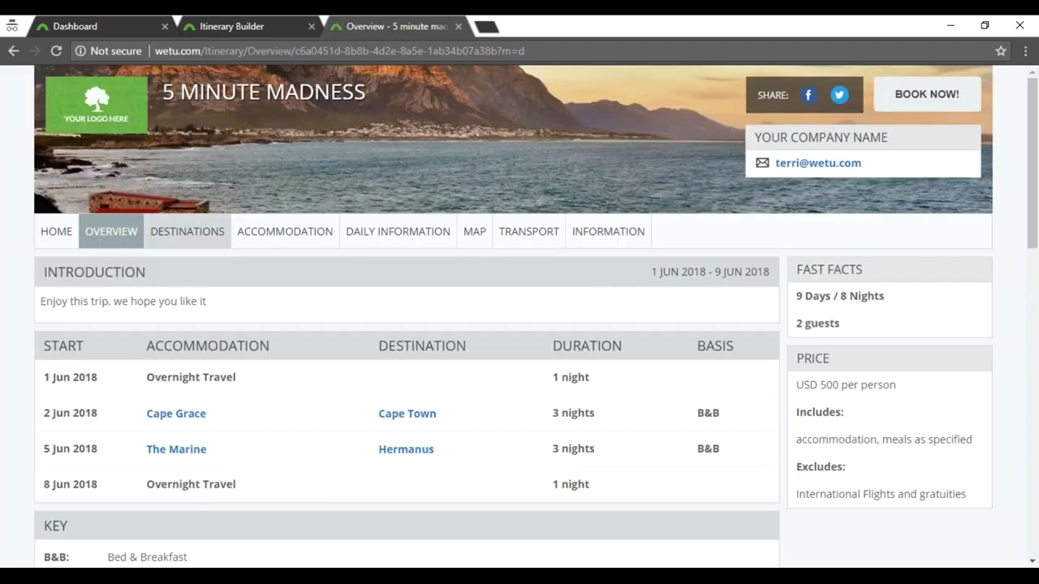
Look through the Cape Town and Hermanus destination descriptions in the preview
{"action": "left_click", "coordinate": [203, 238]}
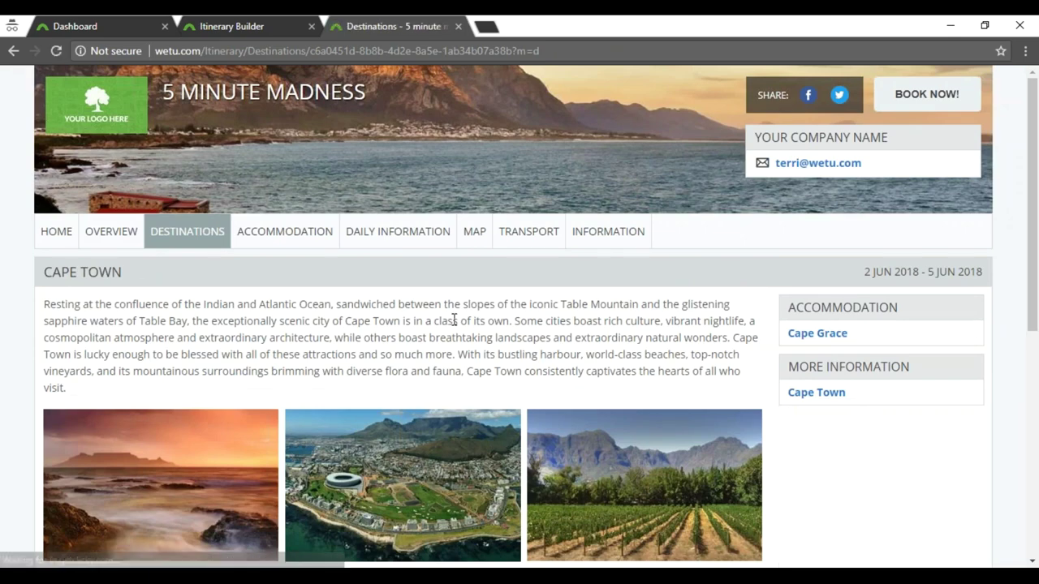
{"action": "scroll", "coordinate": [519, 325], "scroll_direction": "down", "scroll_amount": 5}
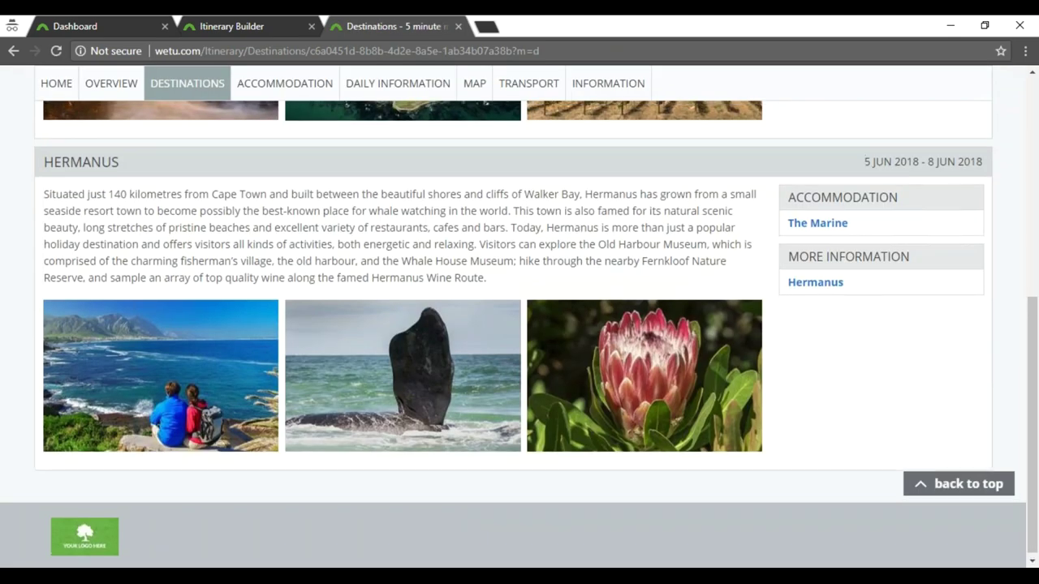
{"action": "scroll", "coordinate": [520, 325], "scroll_direction": "up", "scroll_amount": 5}
Examine the accommodation pages for Cape Grace and The Marine in the itinerary preview
{"action": "left_click", "coordinate": [271, 242]}
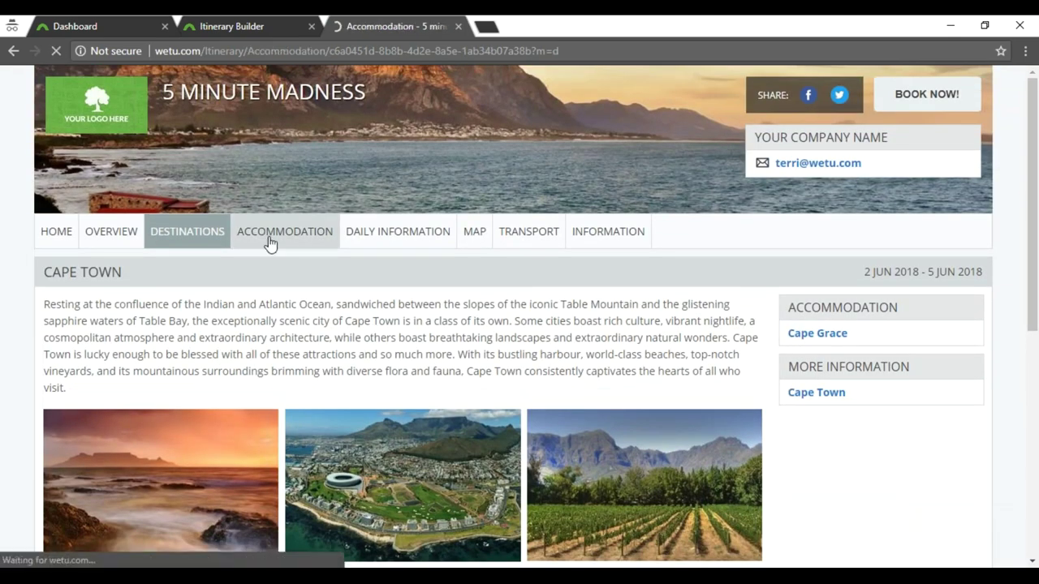
{"action": "scroll", "coordinate": [520, 325], "scroll_direction": "down", "scroll_amount": 6}
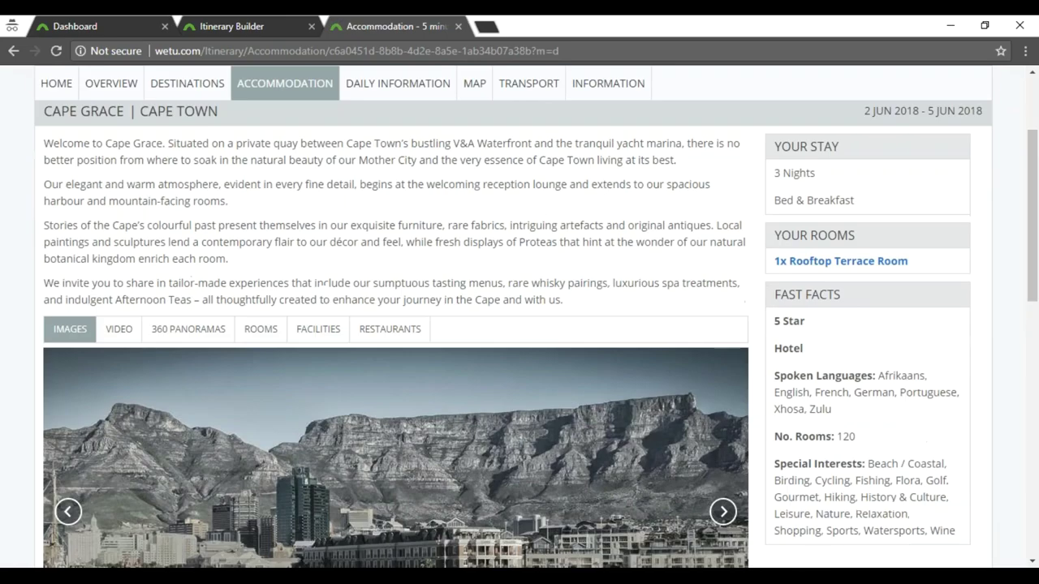
{"action": "scroll", "coordinate": [520, 325], "scroll_direction": "down", "scroll_amount": 5}
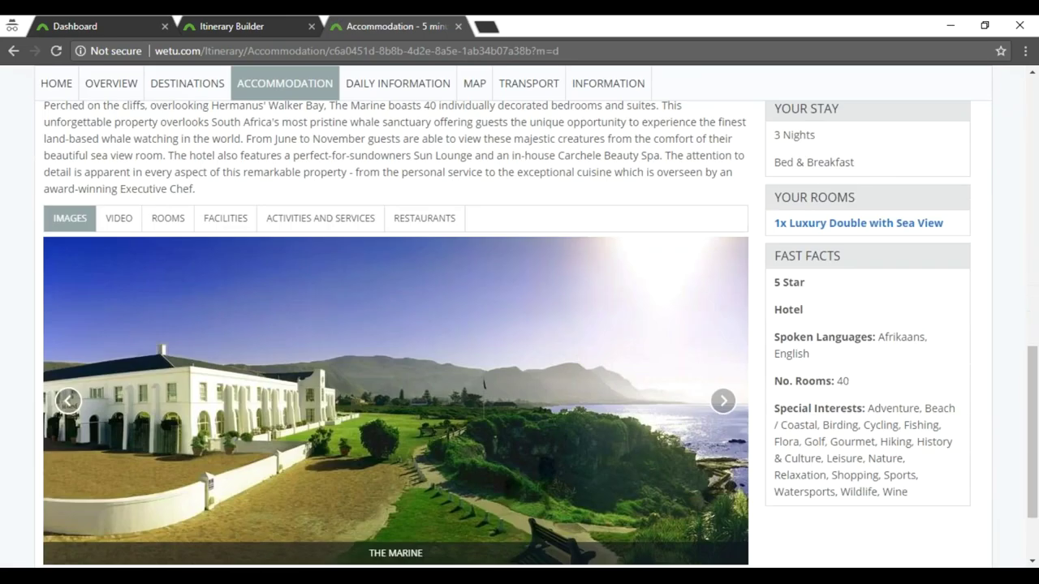
{"action": "scroll", "coordinate": [520, 325], "scroll_direction": "up", "scroll_amount": 10}
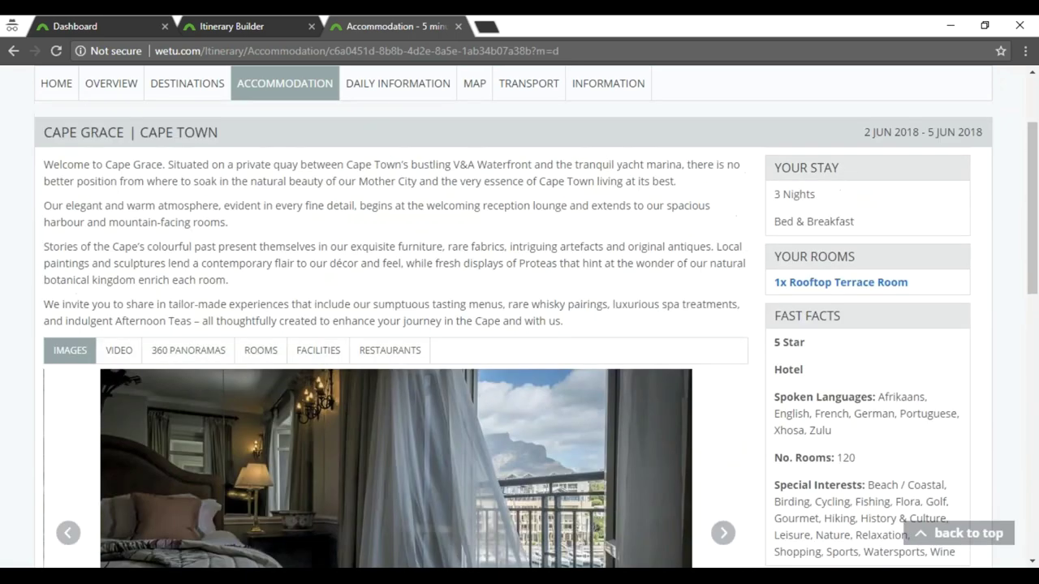
View the daily information and check the details of Day 2's Bascule Whisky, Wine and Cocktail Bar
{"action": "scroll", "coordinate": [397, 232], "scroll_direction": "up", "scroll_amount": 3}
{"action": "left_click", "coordinate": [398, 232]}
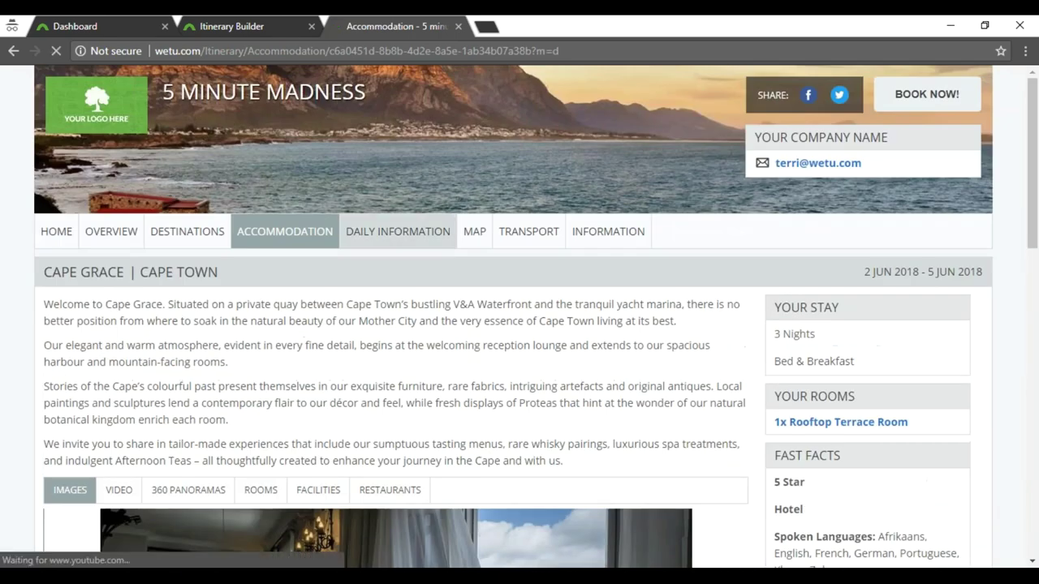
{"action": "scroll", "coordinate": [462, 317], "scroll_direction": "down", "scroll_amount": 2}
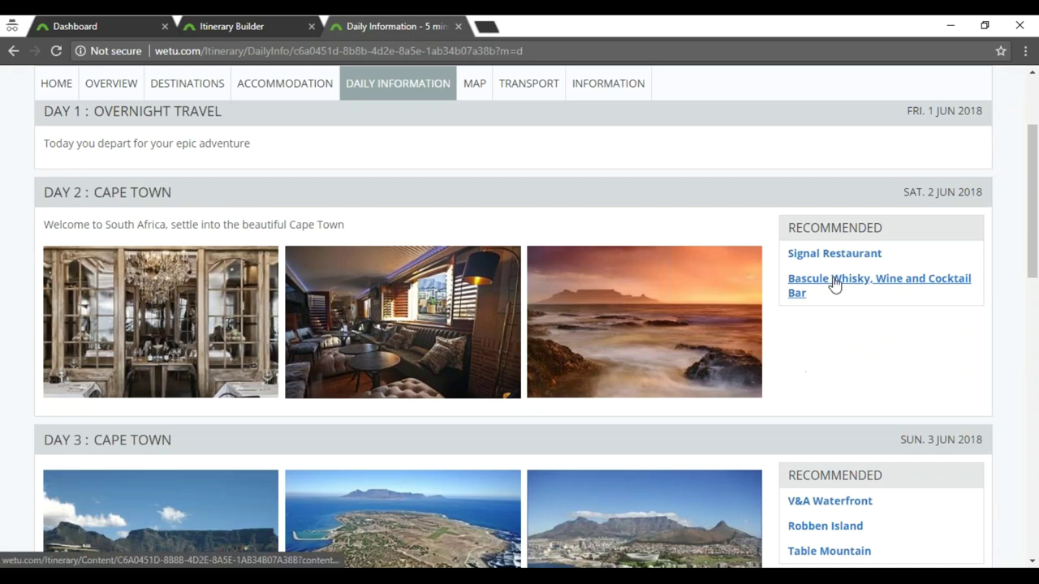
{"action": "left_click", "coordinate": [834, 281]}
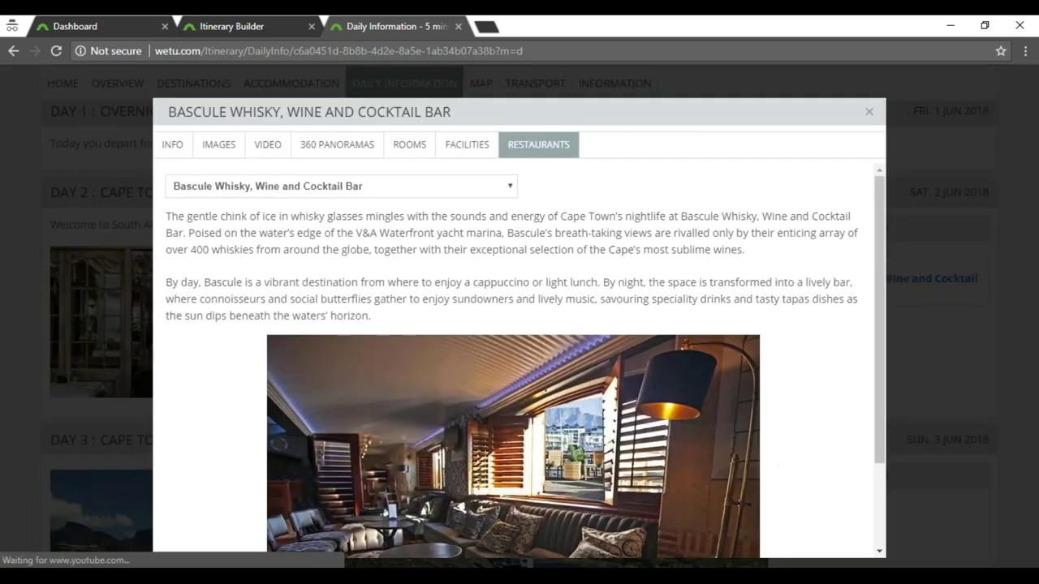
{"action": "left_click", "coordinate": [866, 117]}
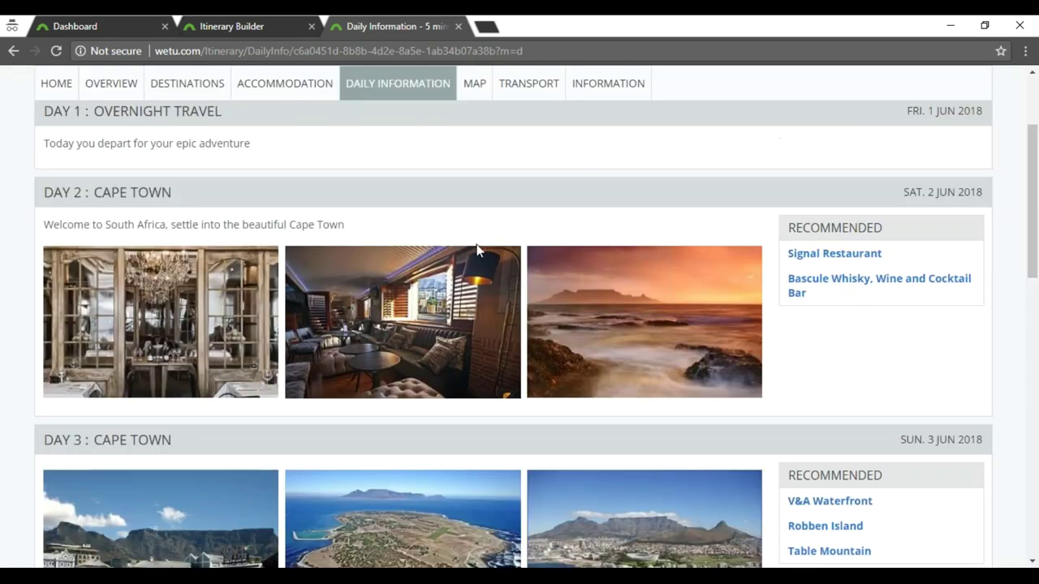
Check the information and images of the V&A Waterfront recommended for Day 3
{"action": "scroll", "coordinate": [479, 248], "scroll_direction": "down", "scroll_amount": 3}
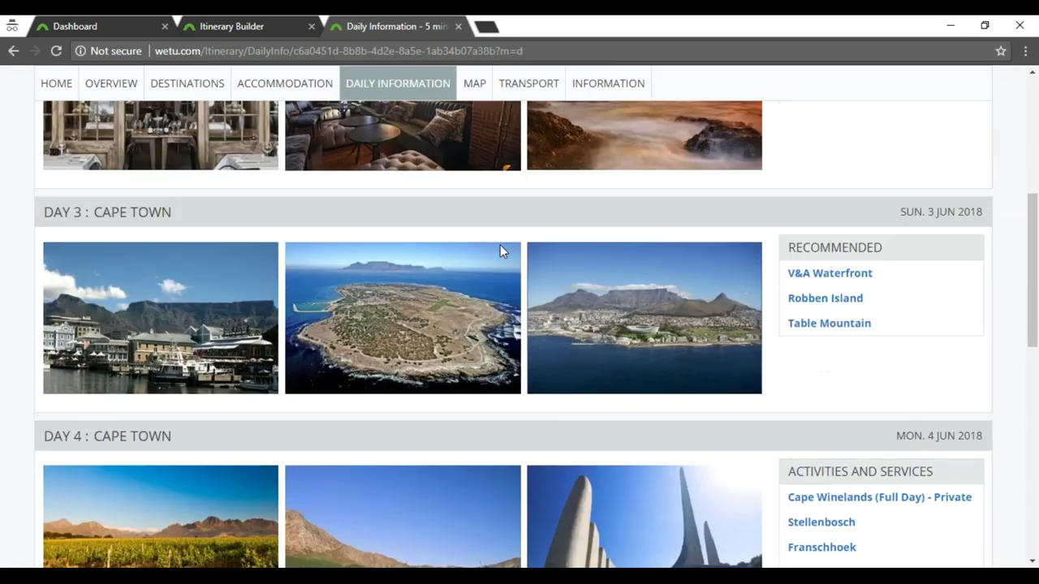
{"action": "left_click", "coordinate": [828, 276]}
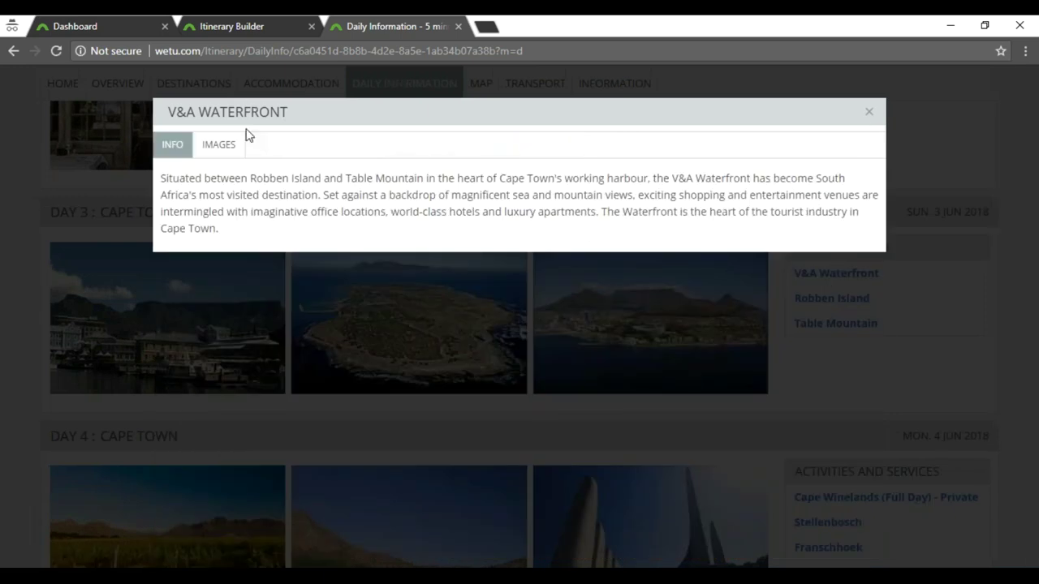
{"action": "left_click", "coordinate": [230, 148]}
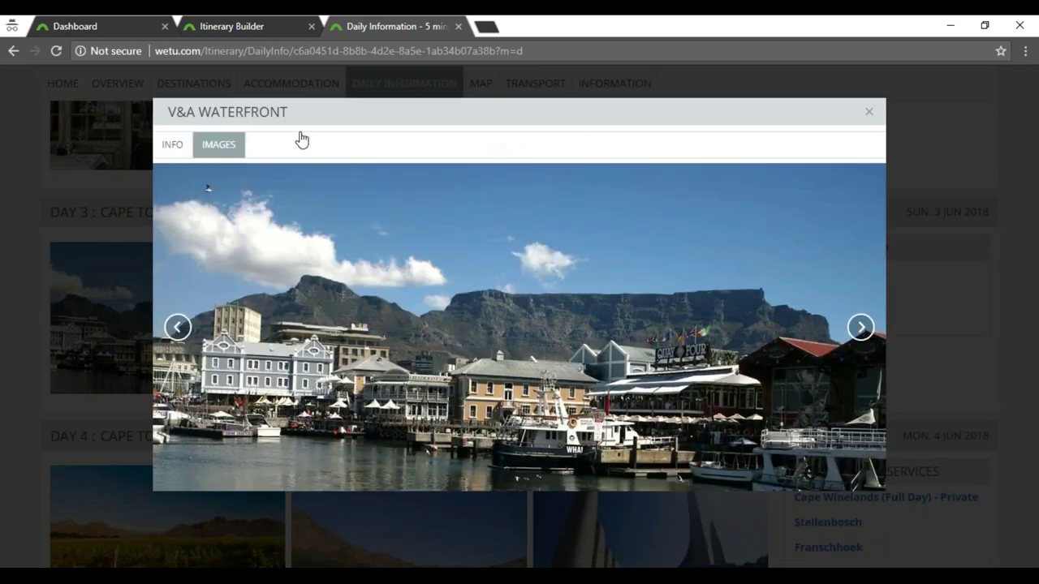
{"action": "left_click", "coordinate": [867, 112]}
Review the description, images, summary and map of Day 4's Cape Winelands (Full Day) - Private tour
{"action": "scroll", "coordinate": [409, 312], "scroll_direction": "down", "scroll_amount": 4}
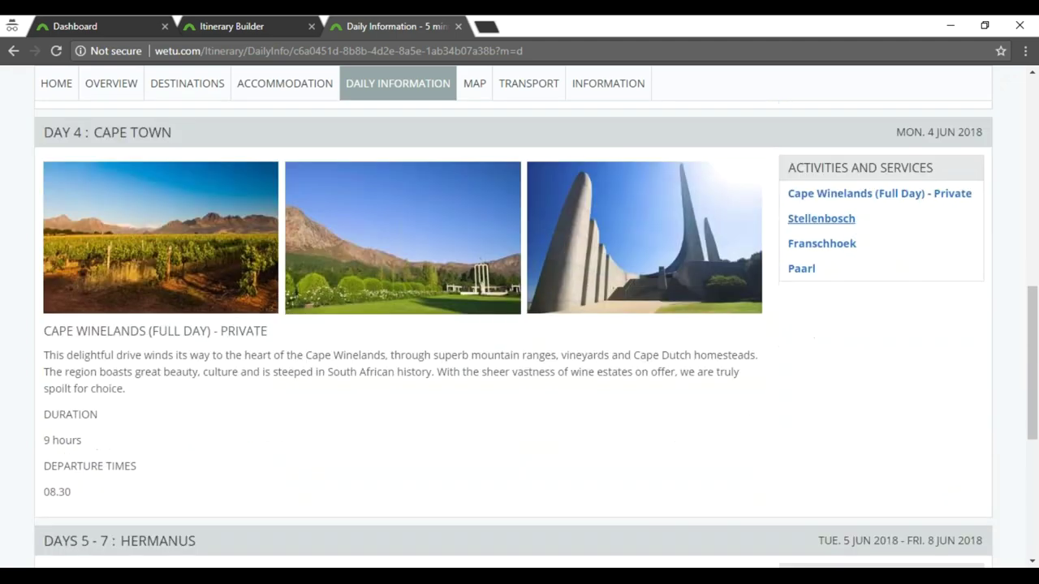
{"action": "left_click", "coordinate": [831, 195]}
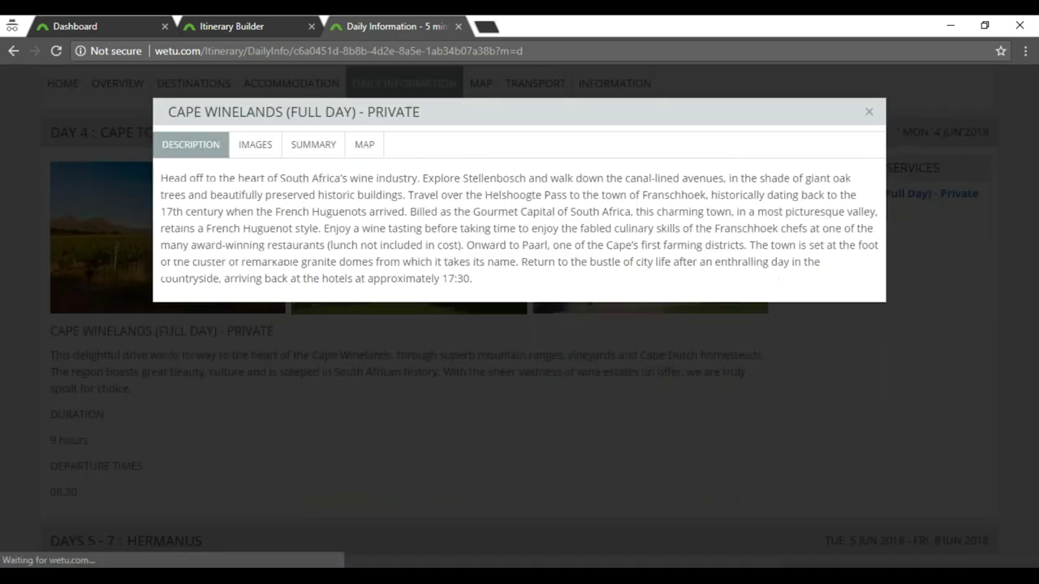
{"action": "left_click", "coordinate": [255, 146]}
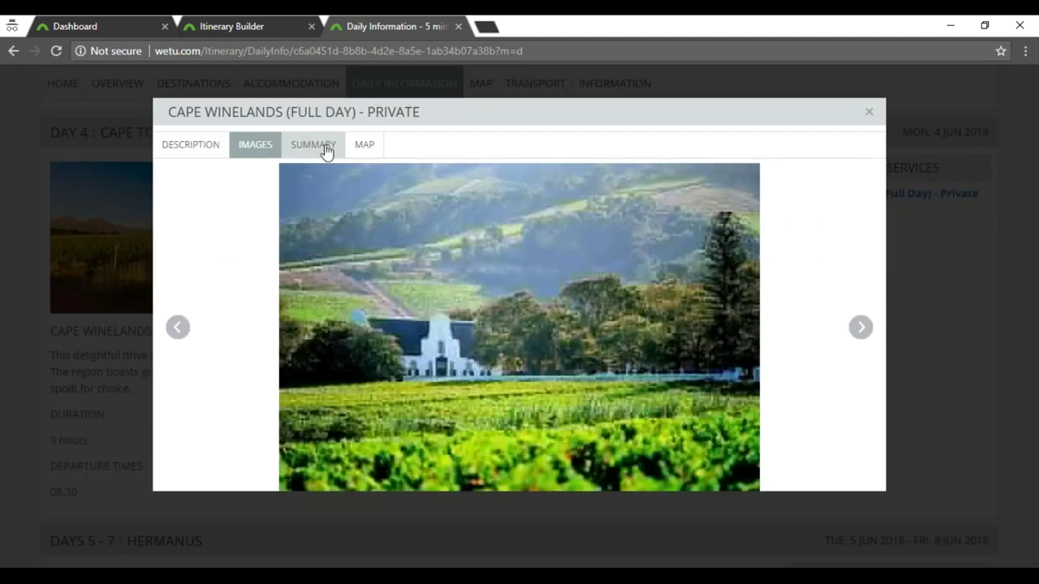
{"action": "left_click", "coordinate": [325, 151]}
{"action": "left_click", "coordinate": [365, 146]}
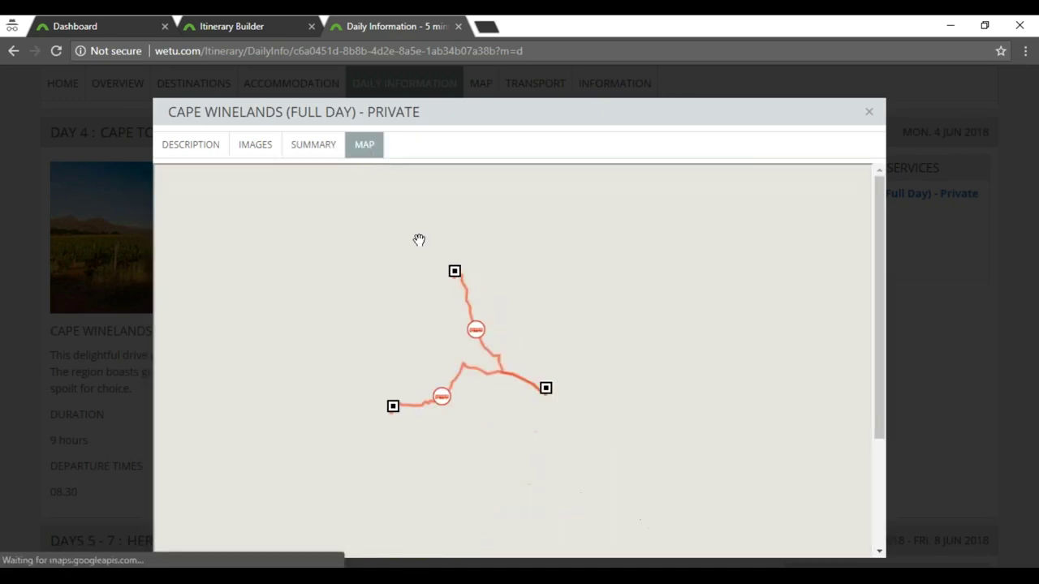
{"action": "left_click", "coordinate": [869, 112]}
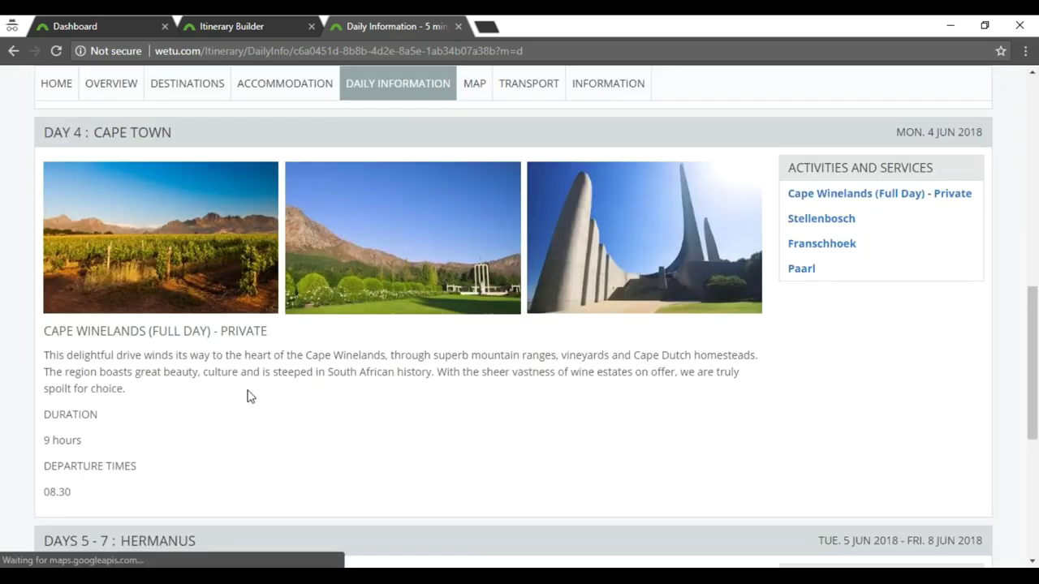
Look over the Days 5 - 7 Hermanus section and check the details of The Overberg's Outdoor Arena
{"action": "scroll", "coordinate": [251, 395], "scroll_direction": "down", "scroll_amount": 3}
{"action": "scroll", "coordinate": [260, 393], "scroll_direction": "down", "scroll_amount": 2}
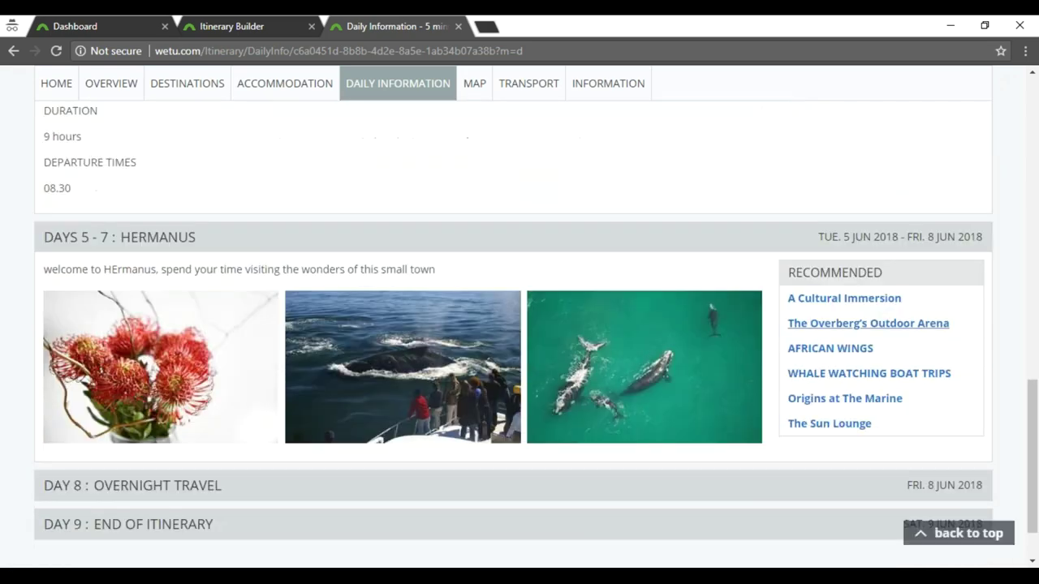
{"action": "left_click", "coordinate": [816, 326]}
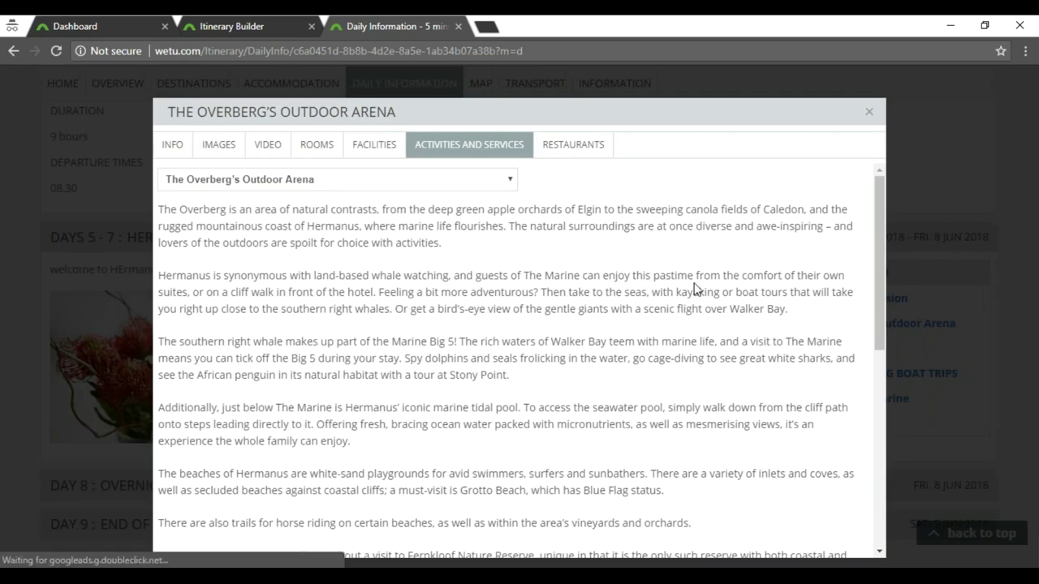
{"action": "left_click", "coordinate": [869, 112]}
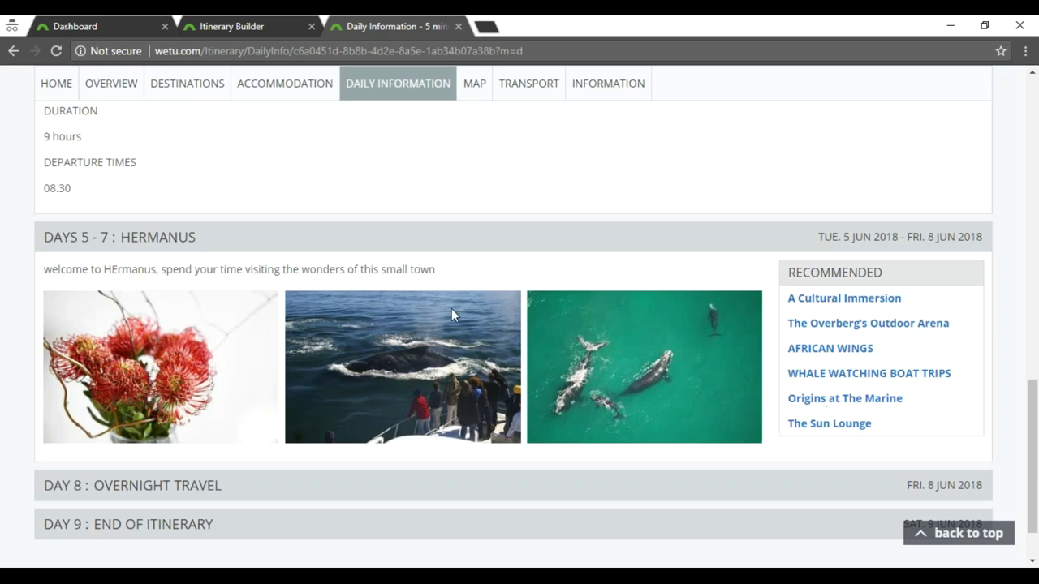
{"action": "scroll", "coordinate": [460, 314], "scroll_direction": "down", "scroll_amount": 1}
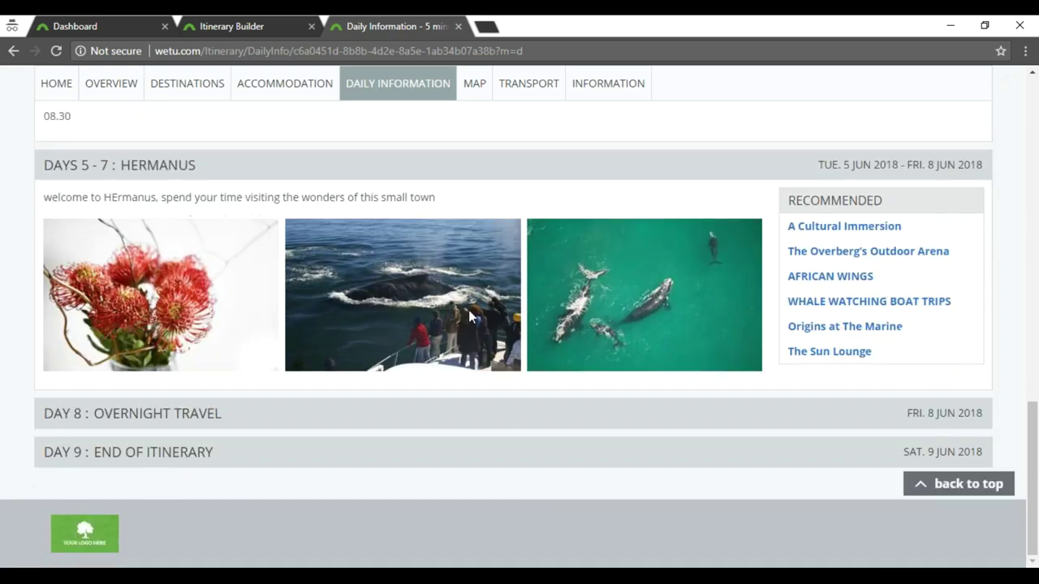
Inspect the route between Cape Town and Hermanus up close on the itinerary map
{"action": "left_click", "coordinate": [474, 85]}
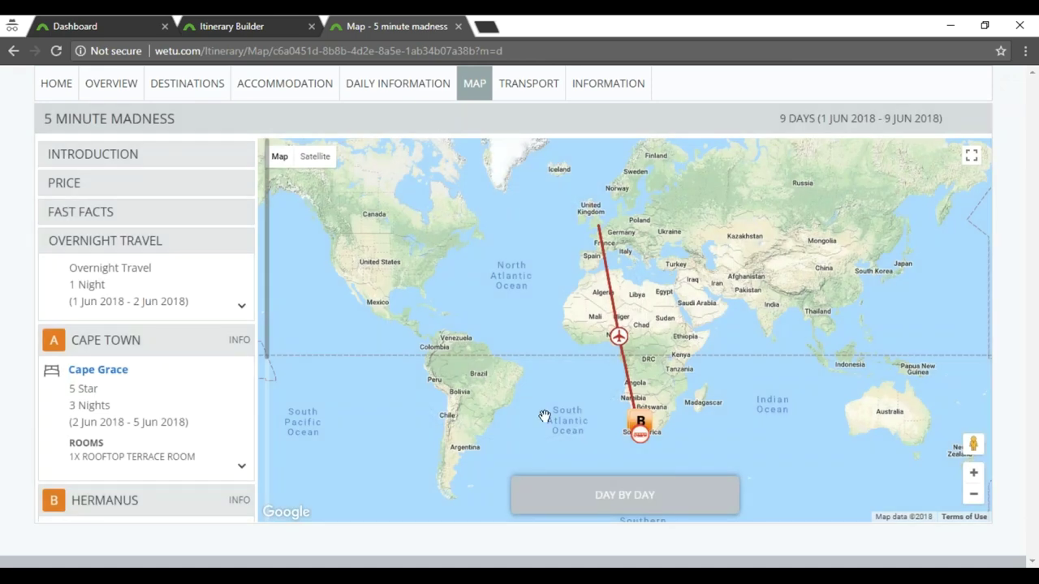
{"action": "left_click", "coordinate": [640, 422]}
{"action": "scroll", "coordinate": [640, 422], "scroll_direction": "up", "scroll_amount": 1}
{"action": "scroll", "coordinate": [639, 432], "scroll_direction": "up", "scroll_amount": 4}
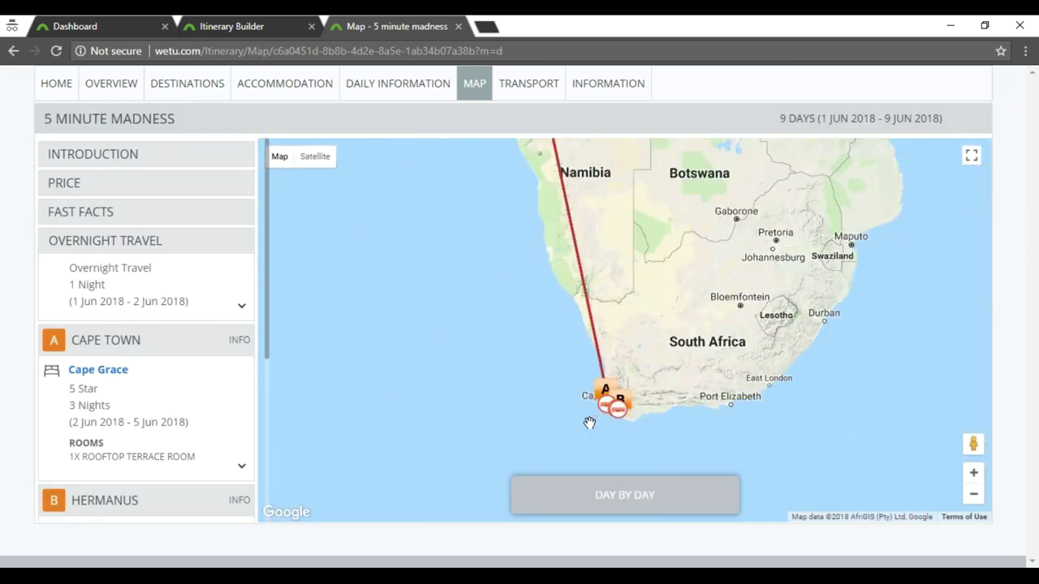
{"action": "scroll", "coordinate": [653, 410], "scroll_direction": "up", "scroll_amount": 2}
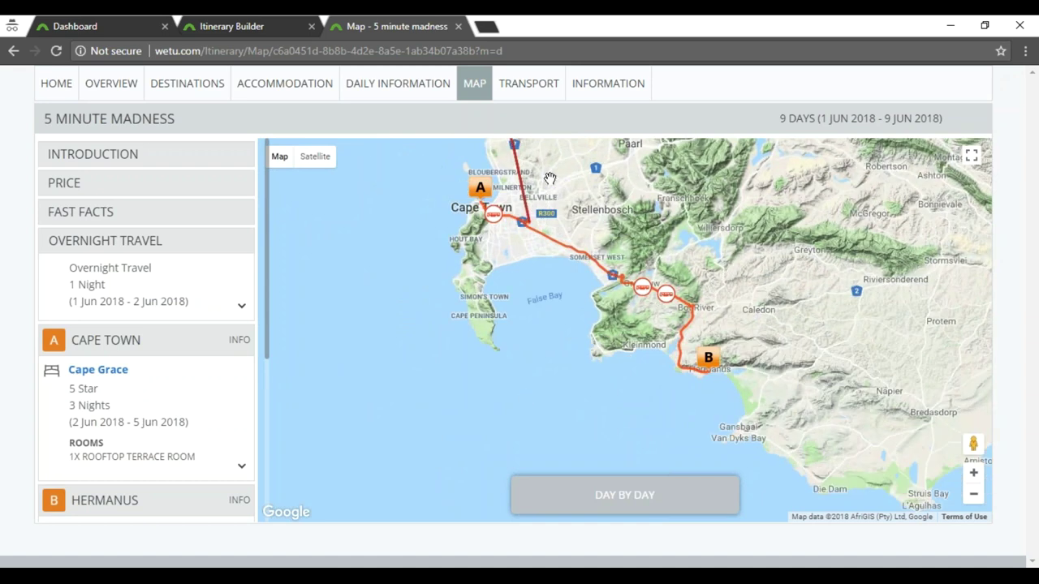
Open the transport details of the itinerary preview
{"action": "left_click", "coordinate": [525, 86]}
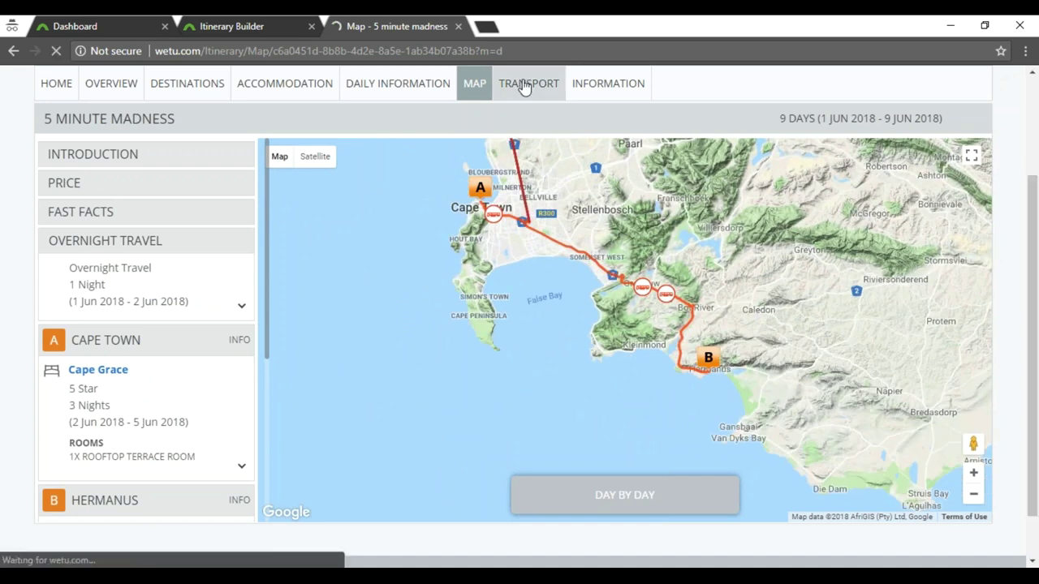